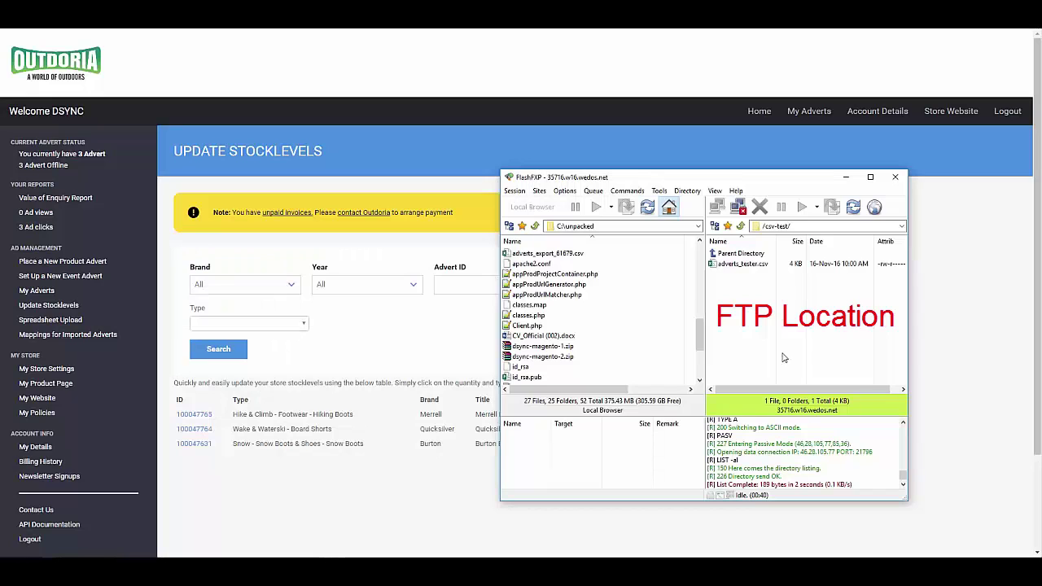
Select adverts_tester.csv in the server's /csv-test/ folder in FlashFXP
{"action": "left_click", "coordinate": [743, 264]}
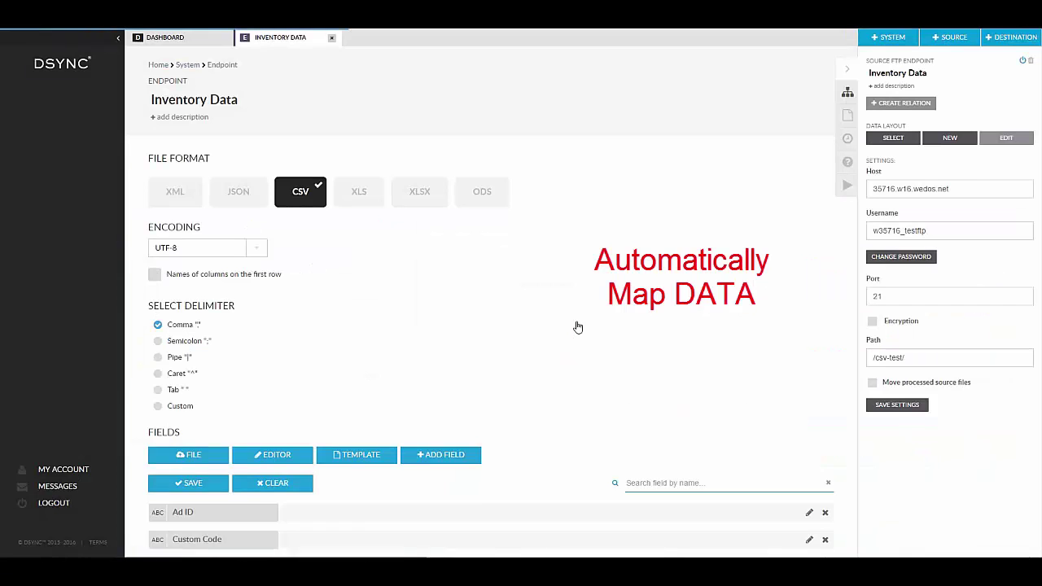
Scroll the Inventory Data fields page down and back up
{"action": "scroll", "coordinate": [570, 329], "scroll_direction": "down", "scroll_amount": 4}
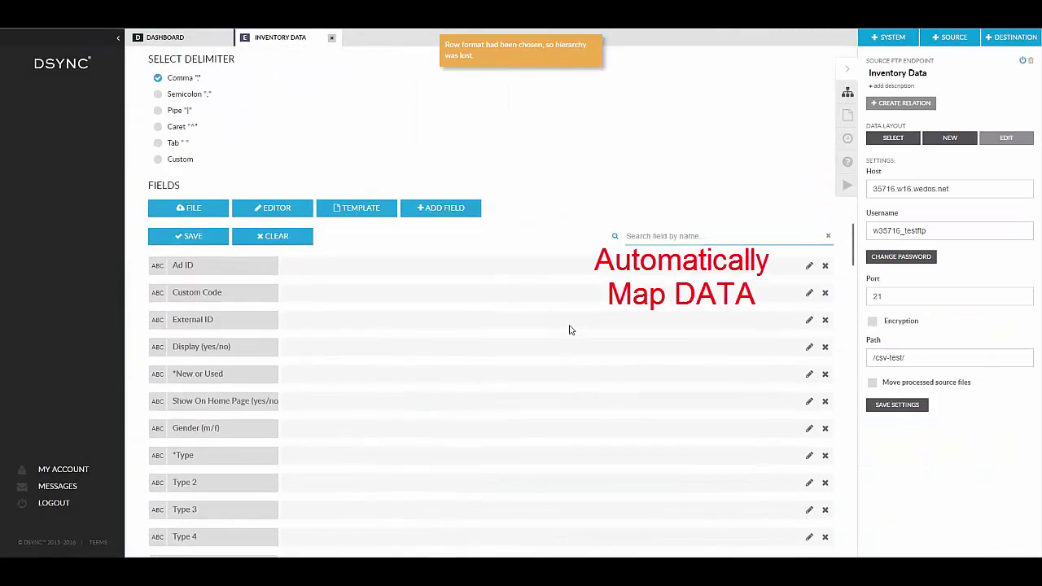
{"action": "scroll", "coordinate": [570, 329], "scroll_direction": "up", "scroll_amount": 4}
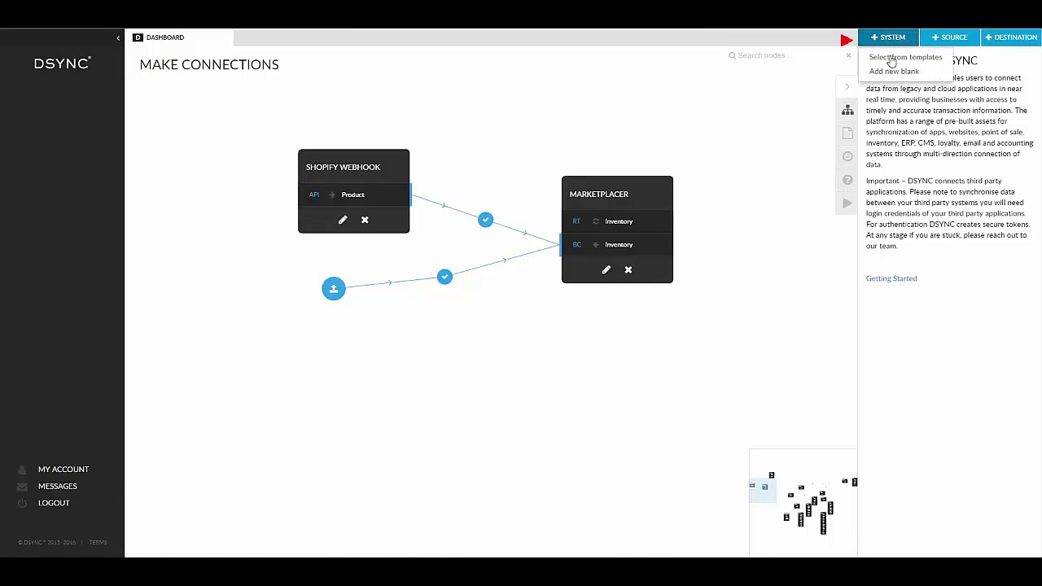
Create a blank system named FTP UPLOAD on the canvas and nudge its node into place
{"action": "left_click", "coordinate": [894, 72]}
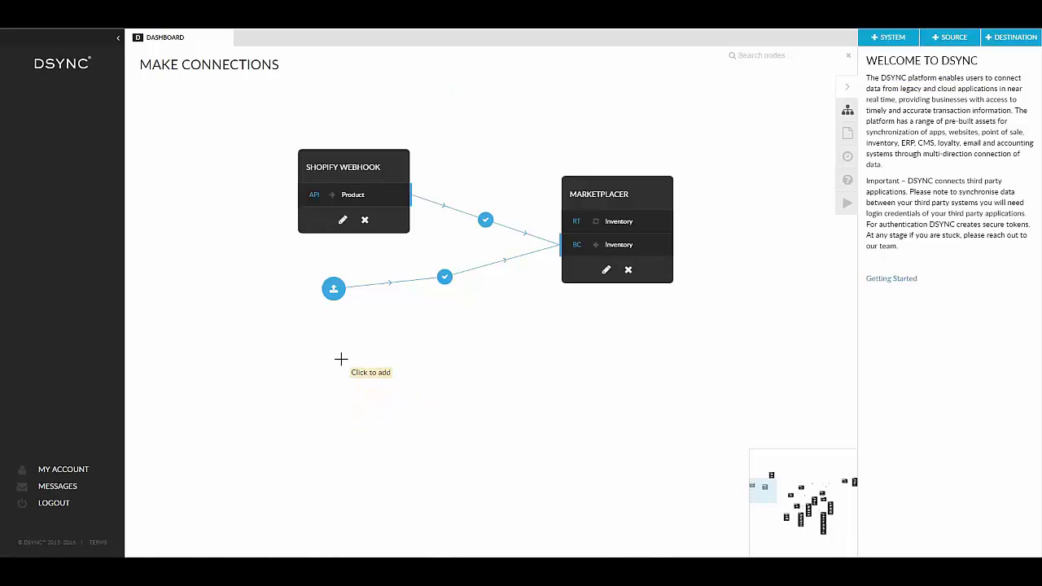
{"action": "left_click", "coordinate": [341, 359]}
{"action": "type", "text": "F"}
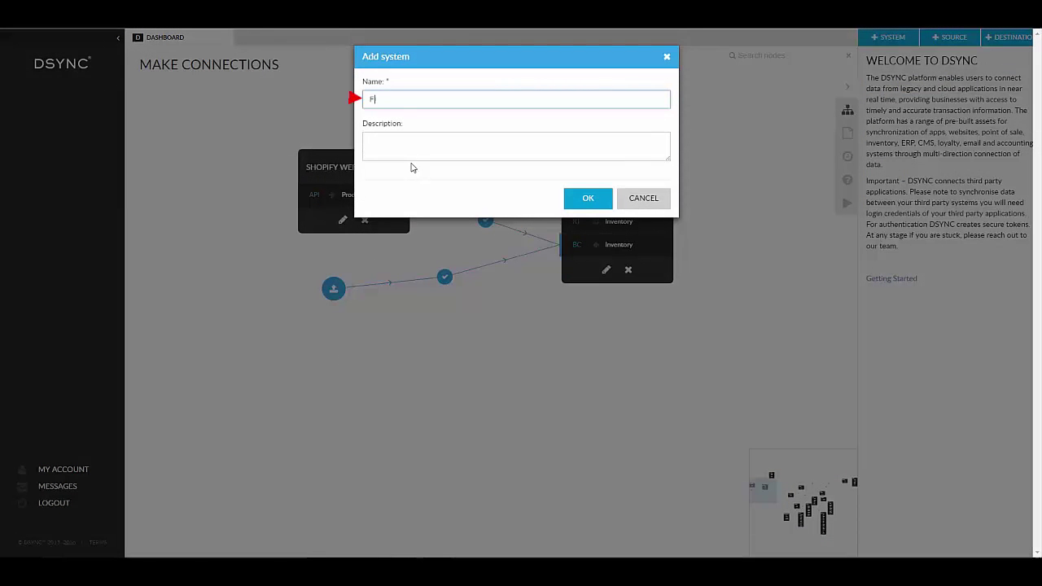
{"action": "type", "text": "TP UPLOAD"}
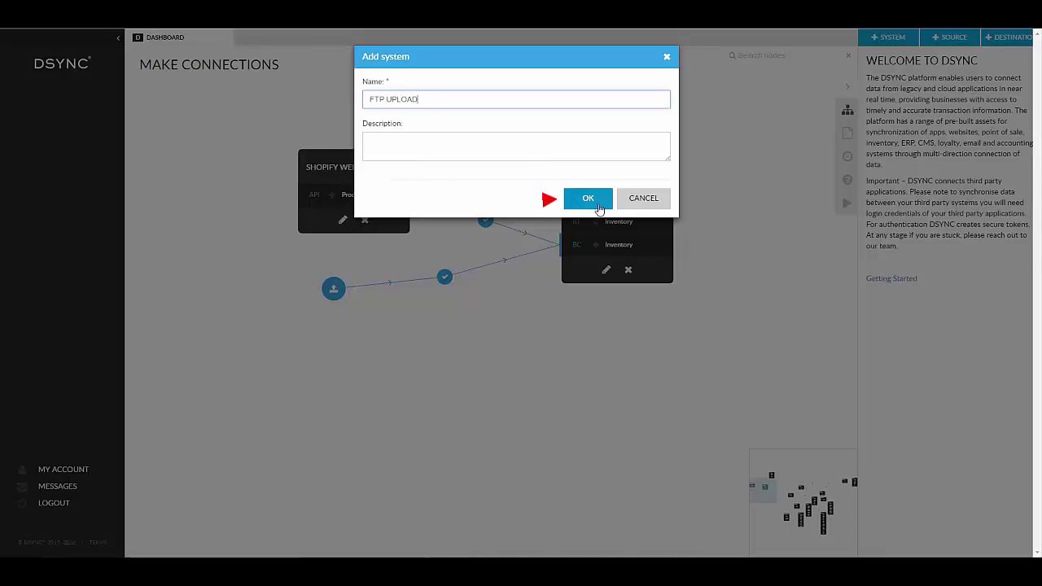
{"action": "left_click", "coordinate": [587, 199]}
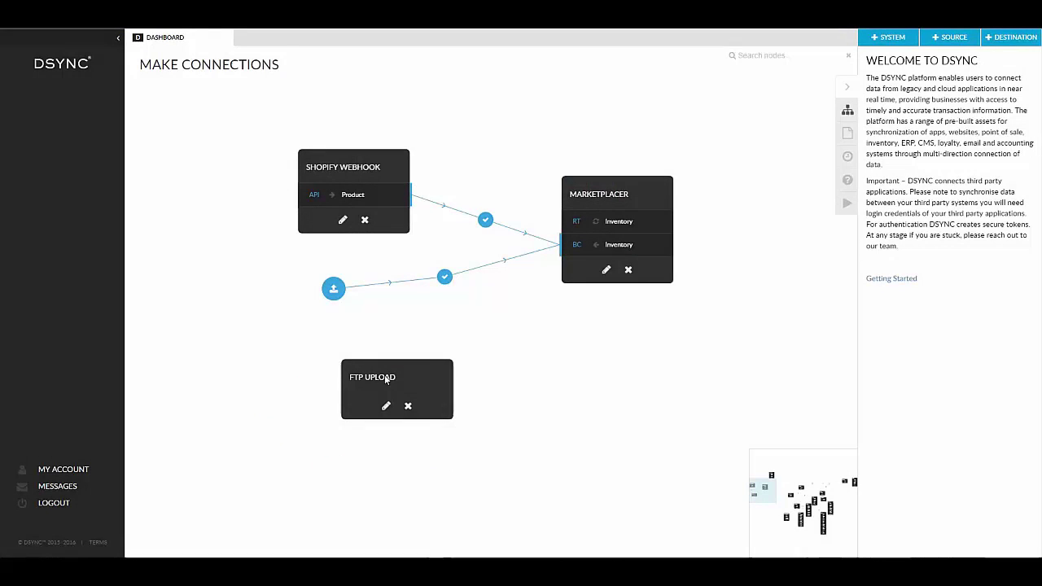
{"action": "left_click_drag", "start_coordinate": [385, 379], "coordinate": [374, 364]}
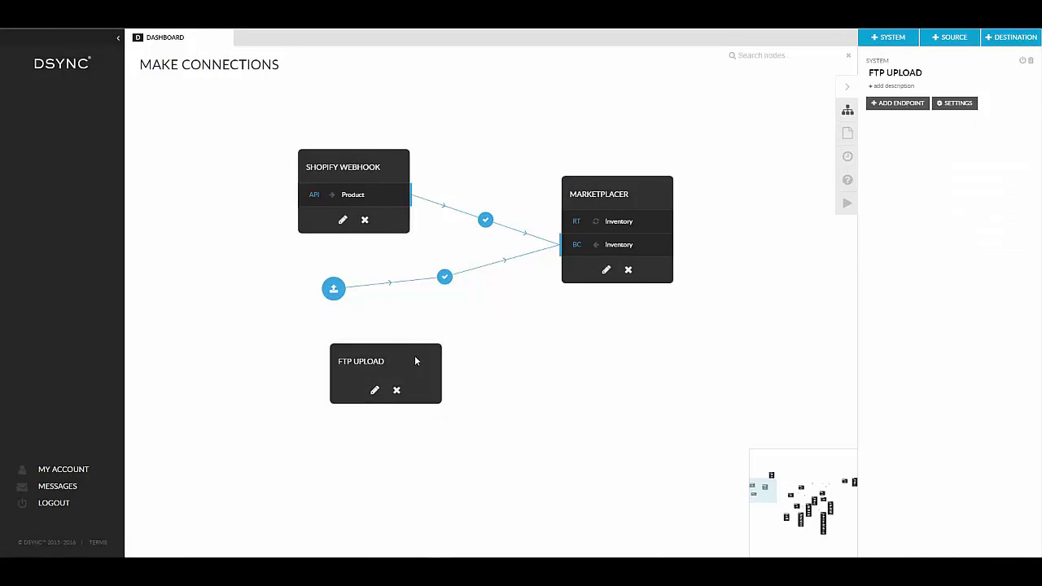
Add an endpoint named Inventory Data to FTP UPLOAD with type SOURCE and connector FTP
{"action": "left_click", "coordinate": [898, 106]}
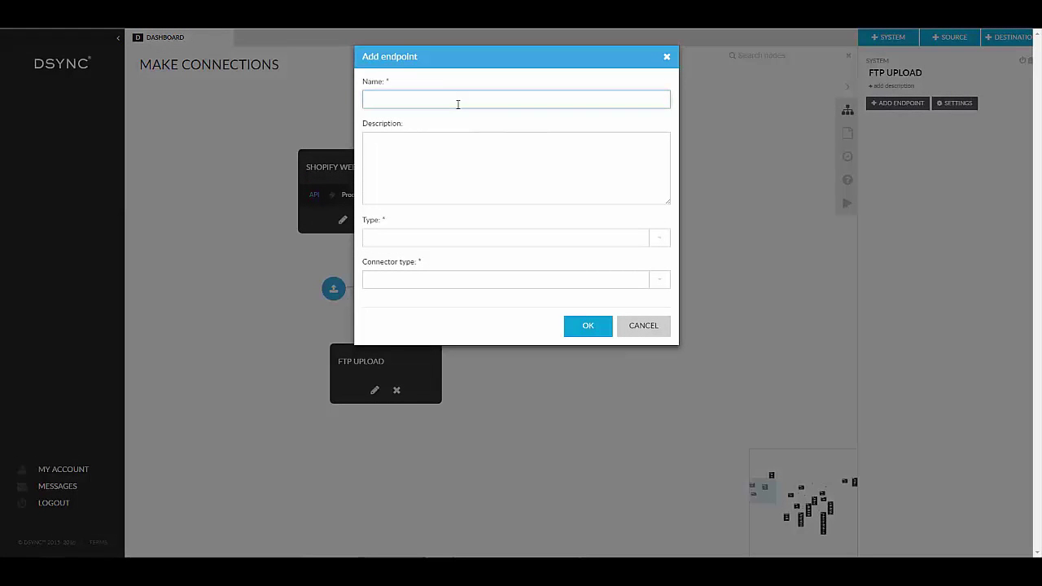
{"action": "type", "text": "Inve"}
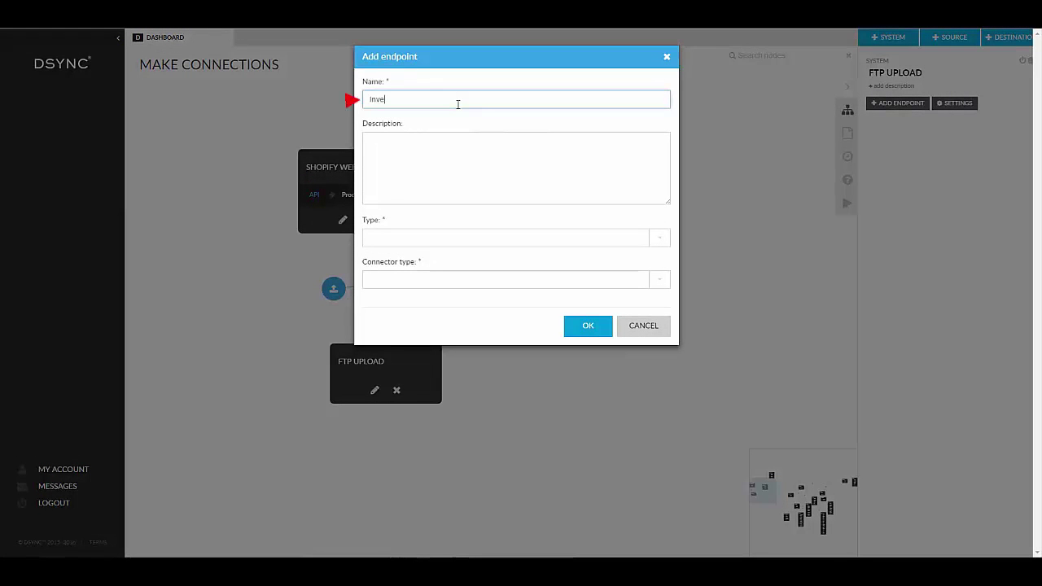
{"action": "type", "text": "ntory Data"}
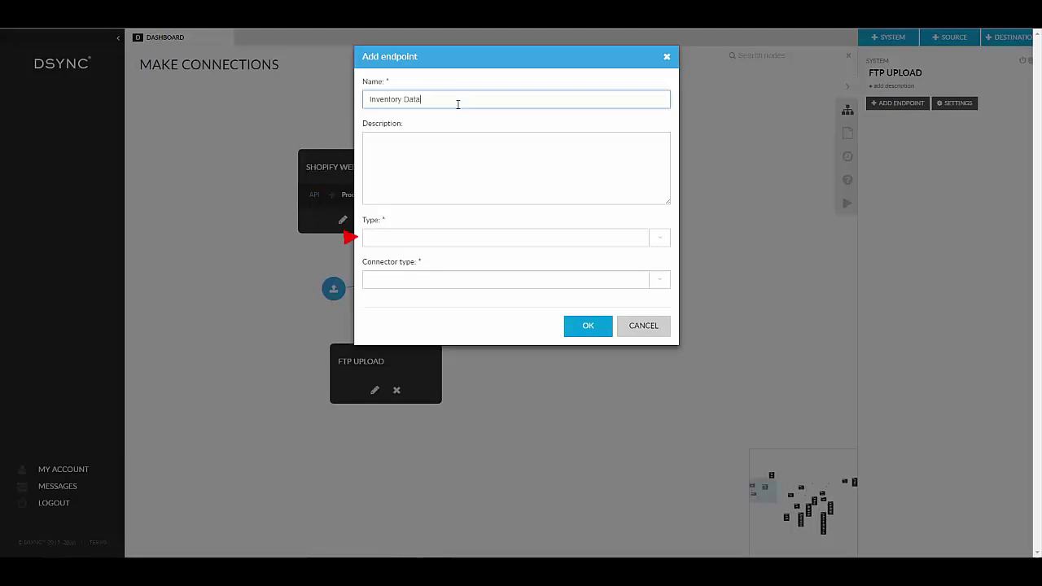
{"action": "left_click", "coordinate": [491, 238]}
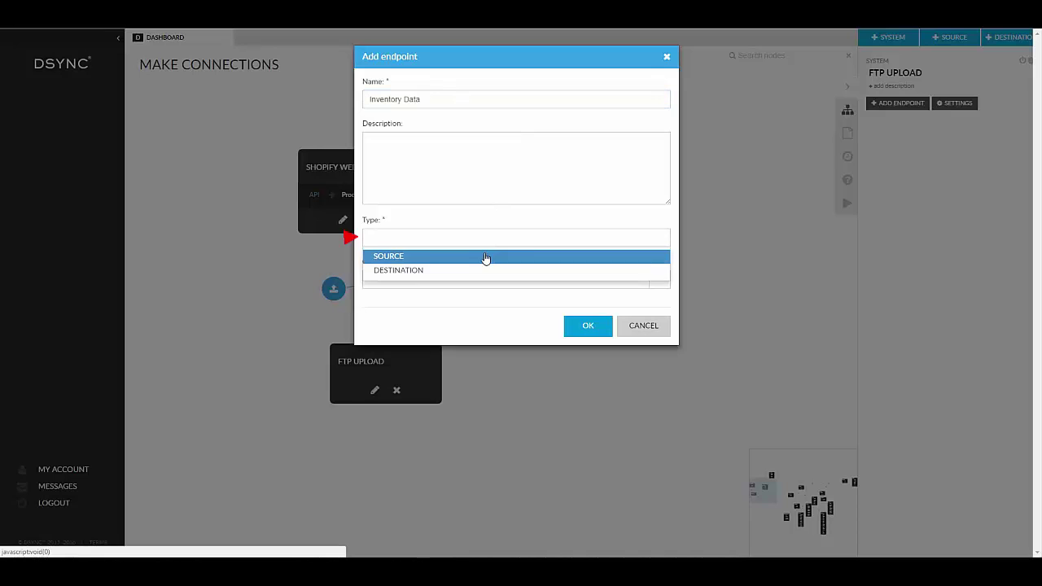
{"action": "left_click", "coordinate": [485, 257]}
{"action": "left_click", "coordinate": [477, 282]}
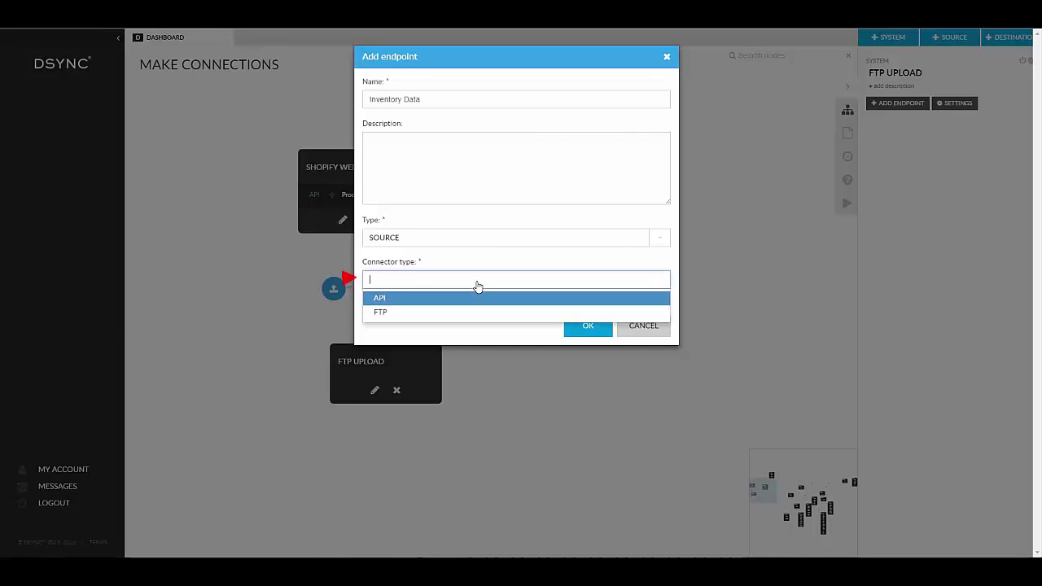
{"action": "left_click", "coordinate": [468, 314]}
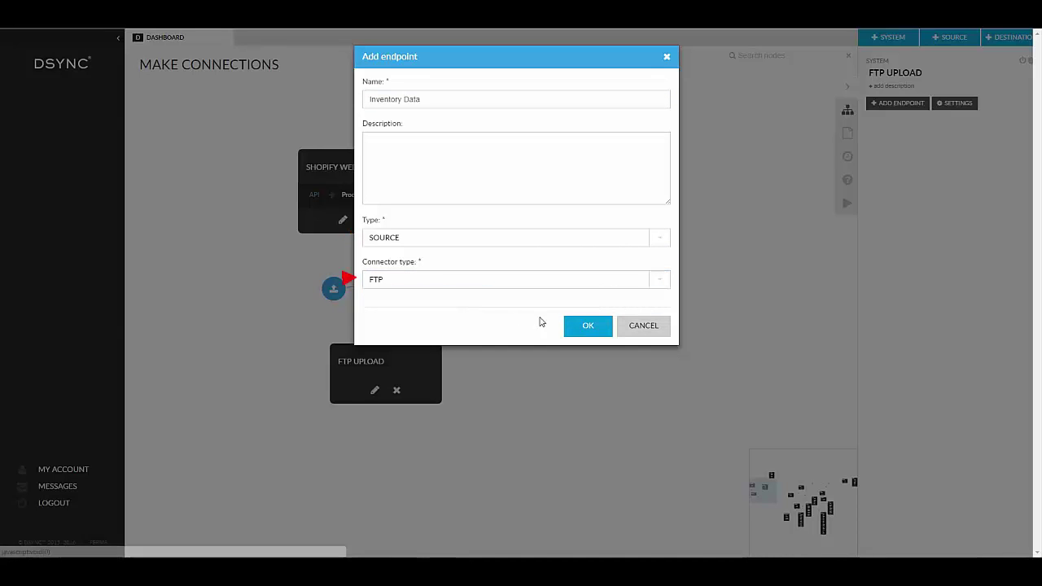
{"action": "left_click", "coordinate": [588, 326]}
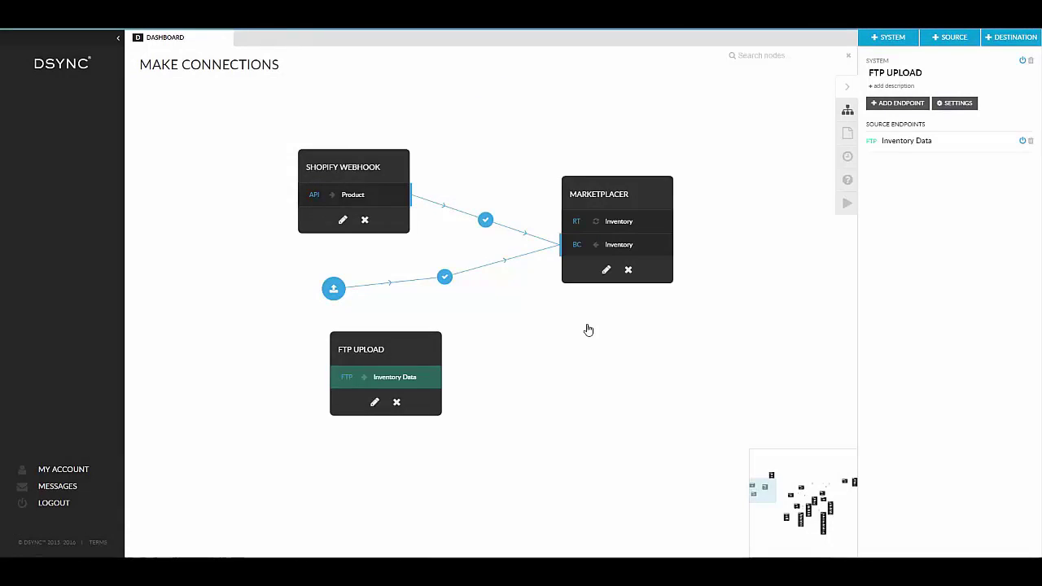
Open Inventory Data's settings and enter host 35716.w16.wedos.net and the FTP account username
{"action": "left_click", "coordinate": [425, 379]}
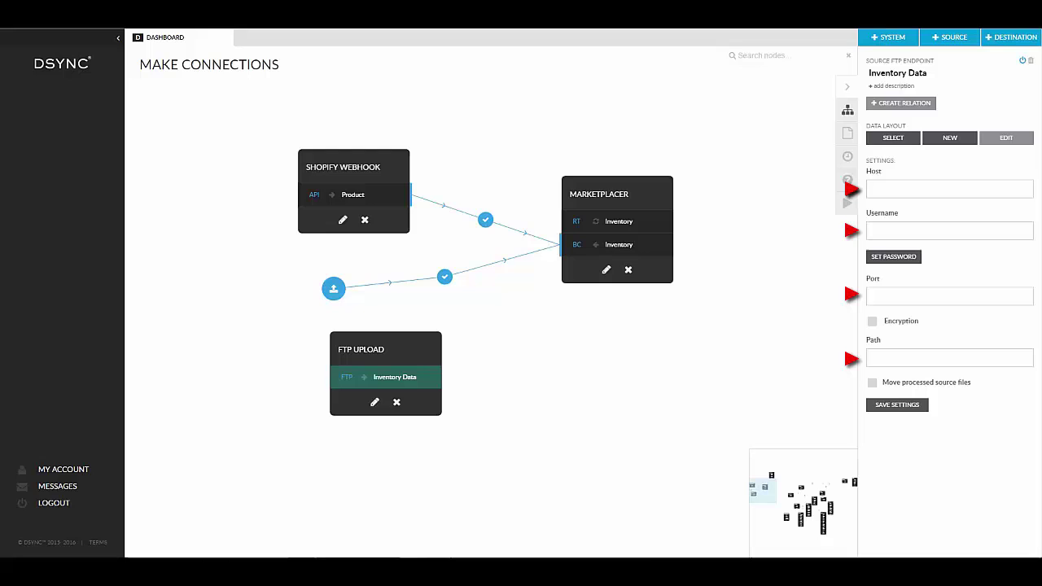
{"action": "left_click", "coordinate": [880, 195]}
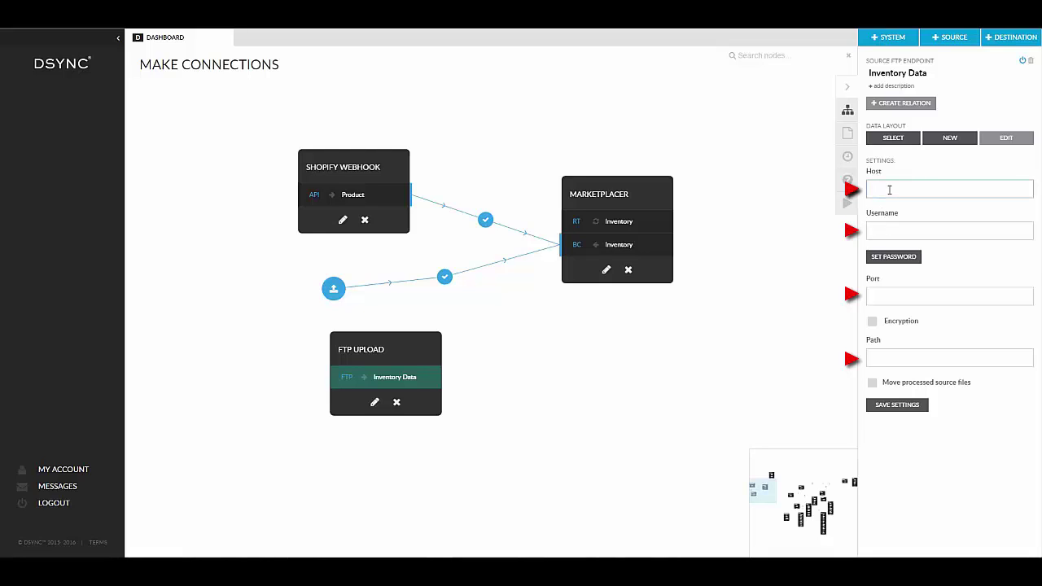
{"action": "type", "text": "35716.w16.wedos.net"}
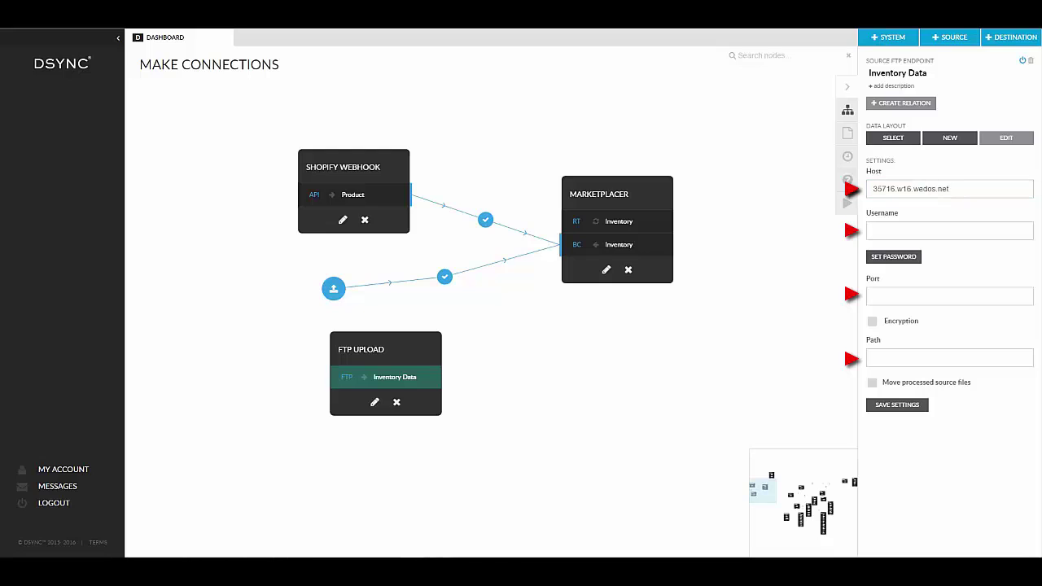
{"action": "type", "text": "35716.w16.wedos.net"}
{"action": "left_click_drag", "start_coordinate": [949, 230], "coordinate": [690, 214]}
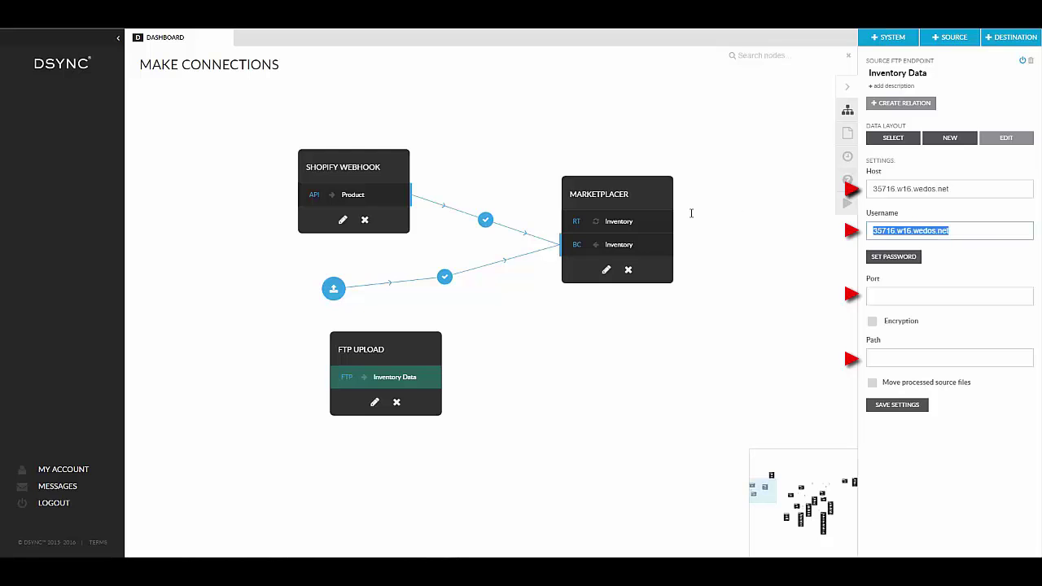
{"action": "key", "text": "ctrl+v"}
Enter the FTP account password, port 21 and path /csv-test/, then save the settings
{"action": "left_click", "coordinate": [893, 256]}
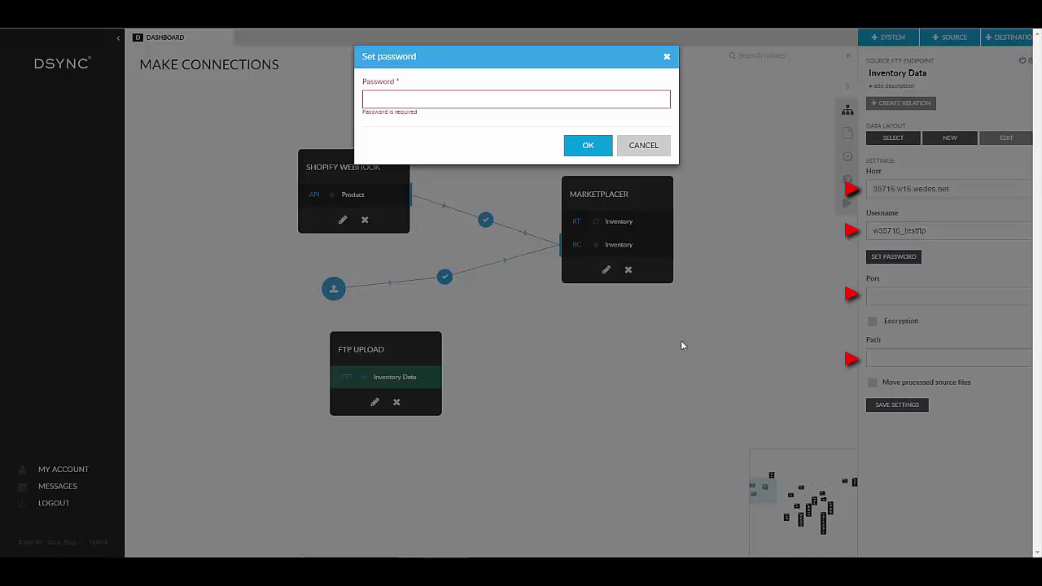
{"action": "right_click", "coordinate": [418, 99]}
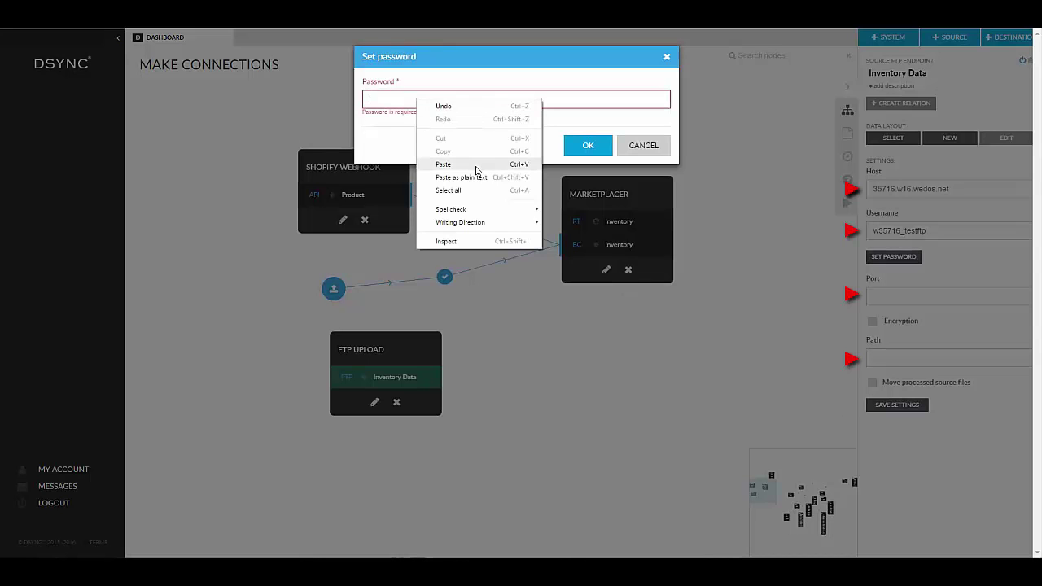
{"action": "left_click", "coordinate": [427, 168]}
{"action": "left_click", "coordinate": [586, 145]}
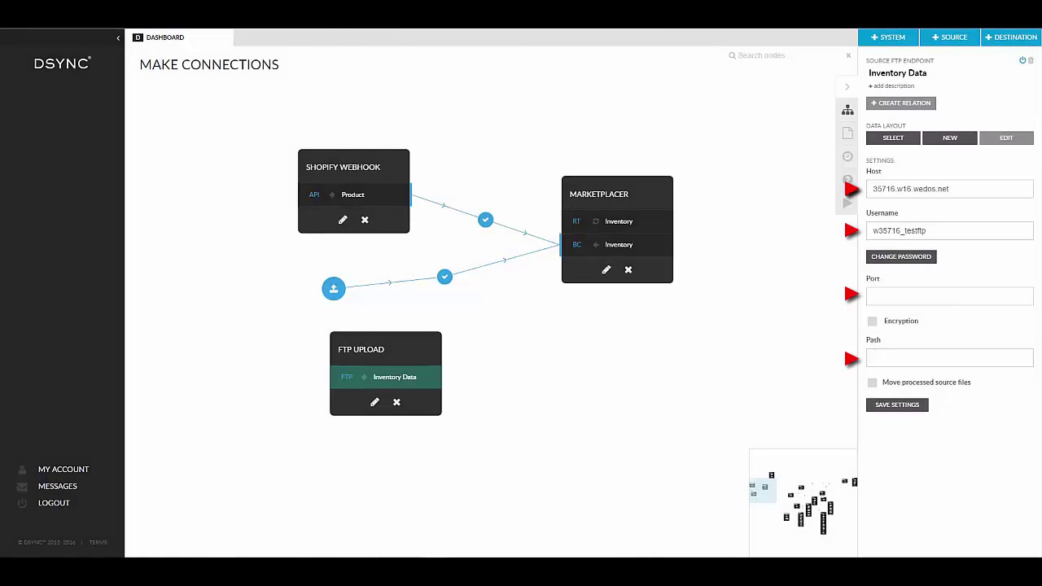
{"action": "left_click", "coordinate": [908, 299]}
{"action": "type", "text": "21"}
{"action": "left_click", "coordinate": [900, 358]}
{"action": "type", "text": "/csv-test/"}
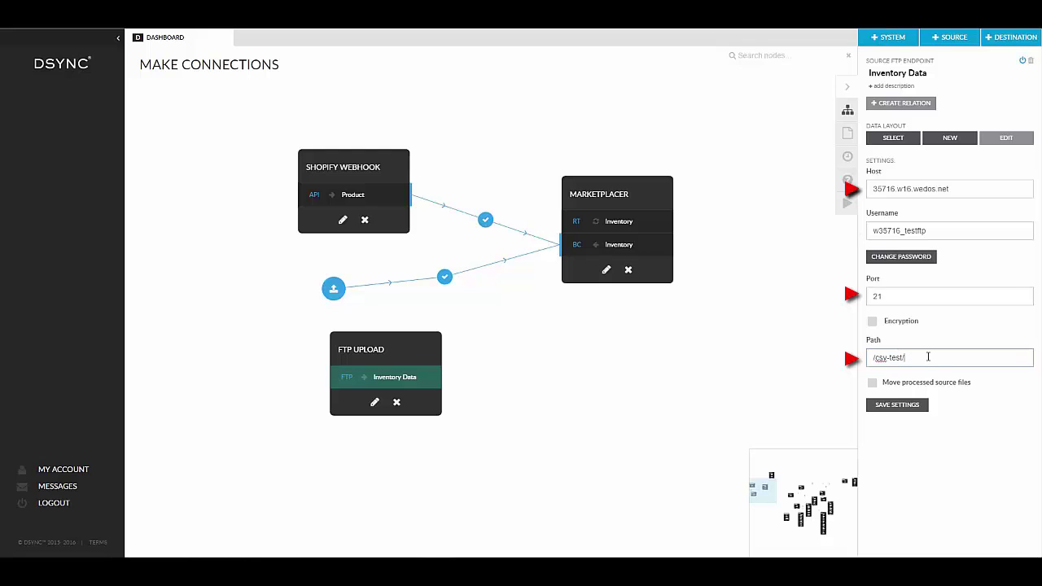
{"action": "left_click", "coordinate": [905, 406]}
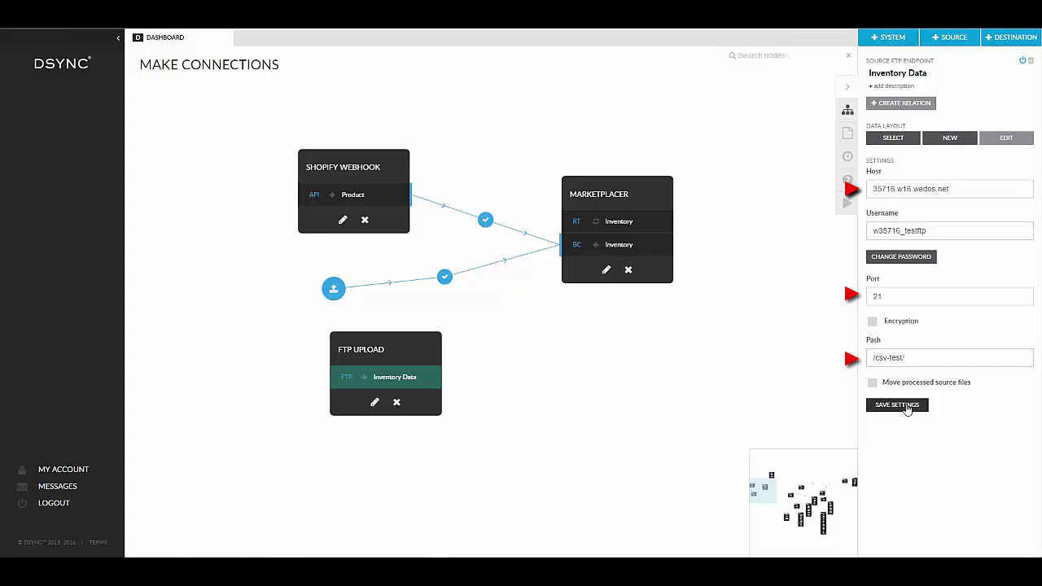
{"action": "left_click", "coordinate": [372, 378]}
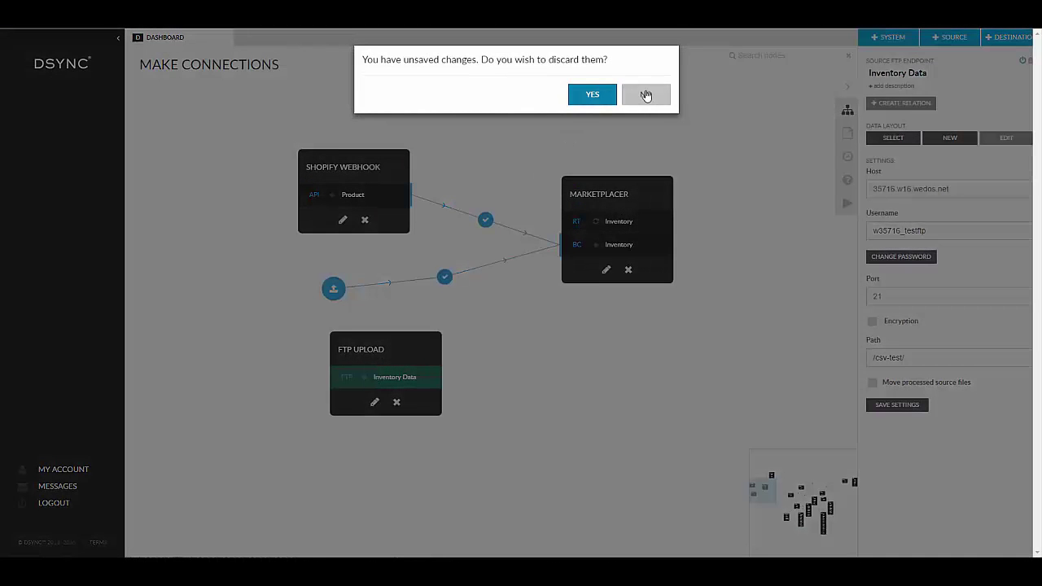
Discard unsaved changes, create a CSV layout, and import its fields from adverts_tester.csv
{"action": "left_click", "coordinate": [600, 97]}
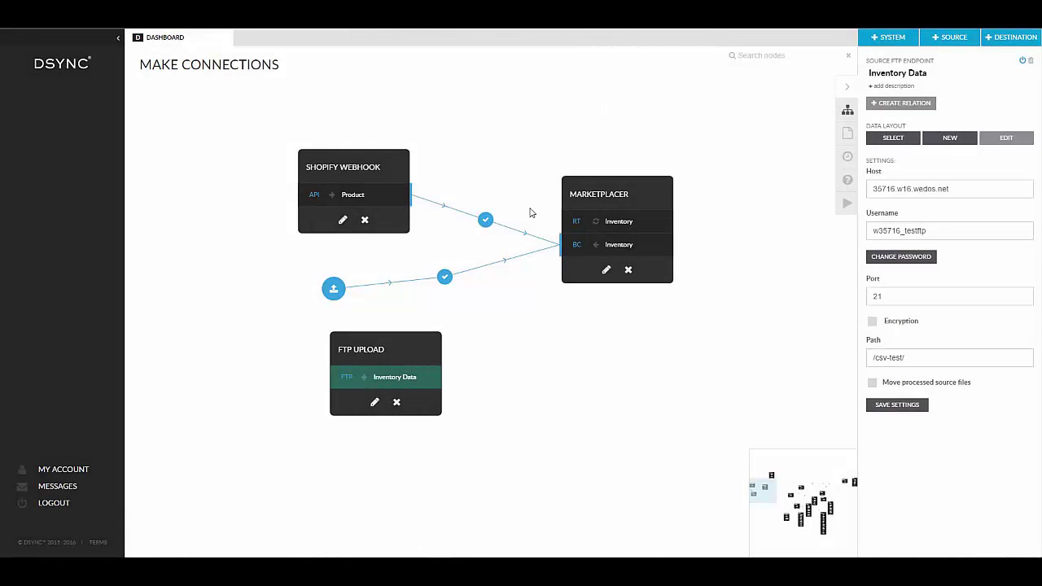
{"action": "left_click", "coordinate": [949, 137]}
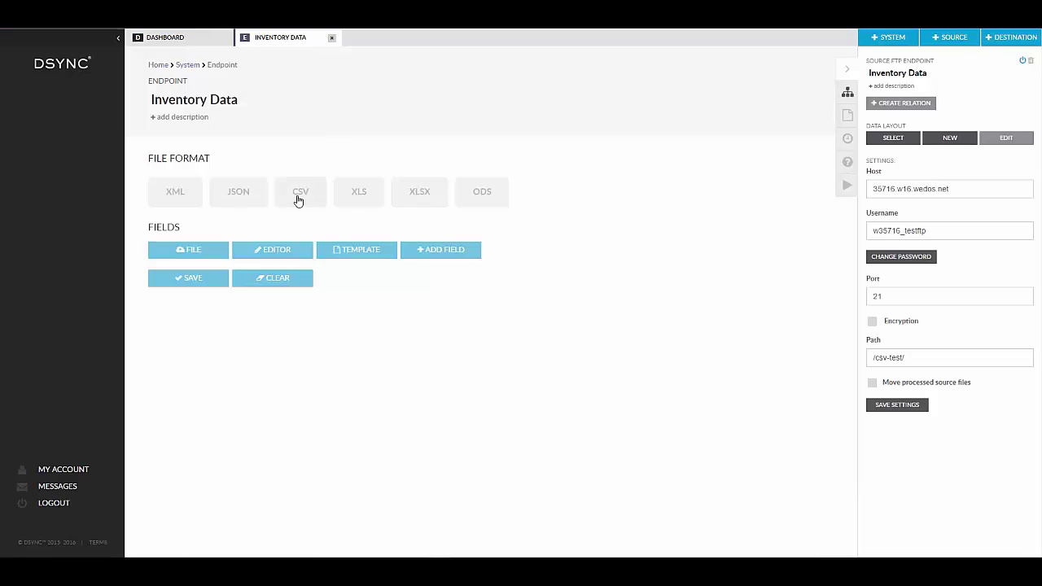
{"action": "left_click", "coordinate": [299, 195]}
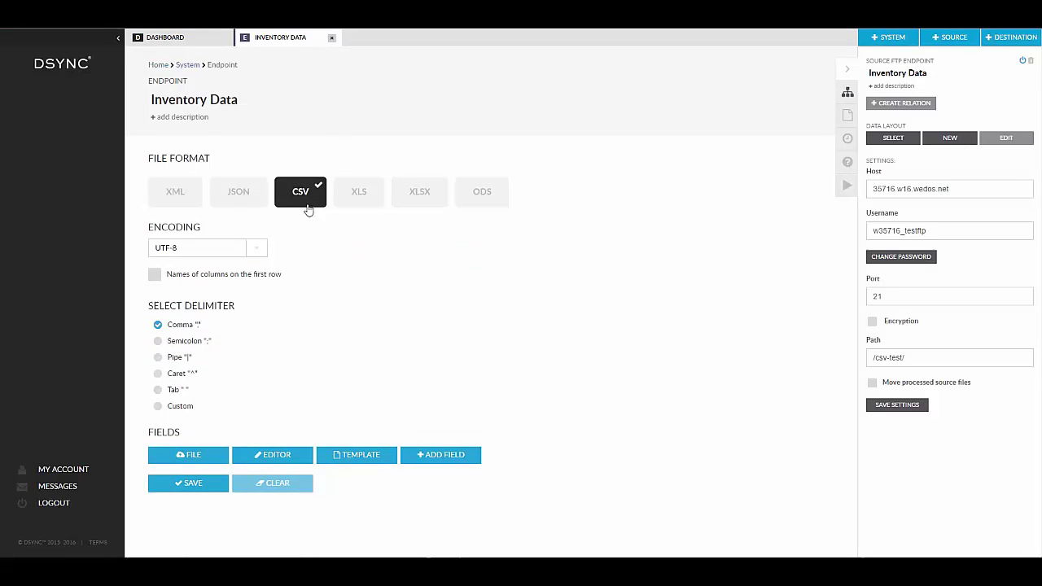
{"action": "left_click", "coordinate": [195, 456]}
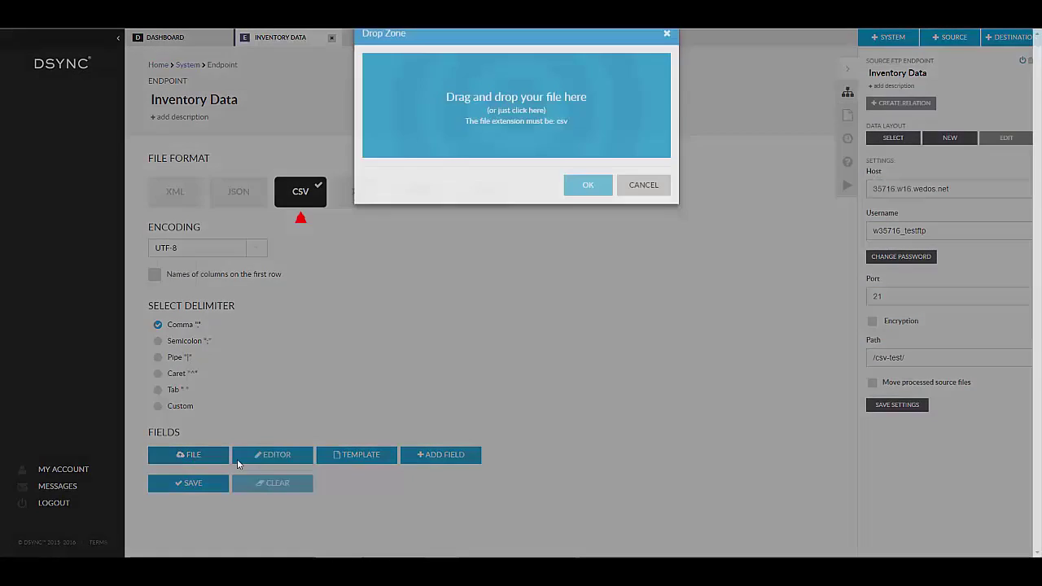
{"action": "left_click", "coordinate": [516, 133]}
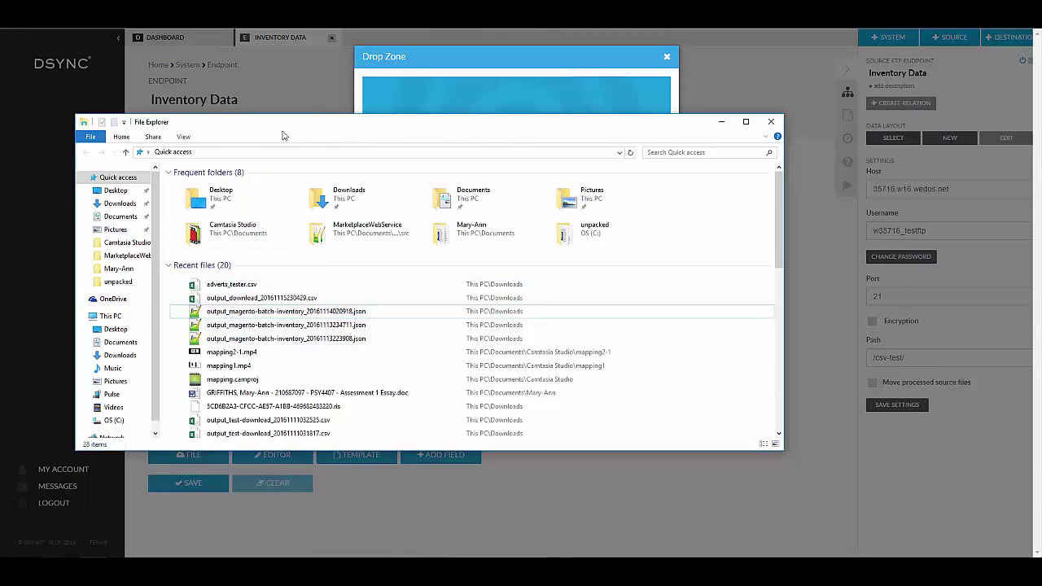
{"action": "left_click_drag", "start_coordinate": [285, 122], "coordinate": [327, 231]}
{"action": "left_click", "coordinate": [273, 394]}
{"action": "left_click_drag", "start_coordinate": [274, 397], "coordinate": [467, 140]}
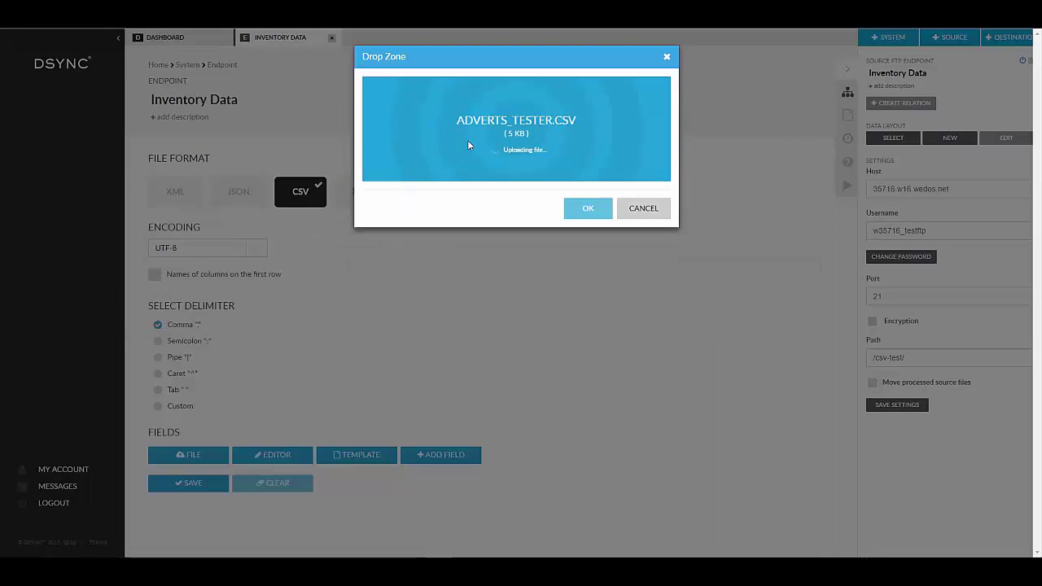
{"action": "left_click", "coordinate": [574, 328]}
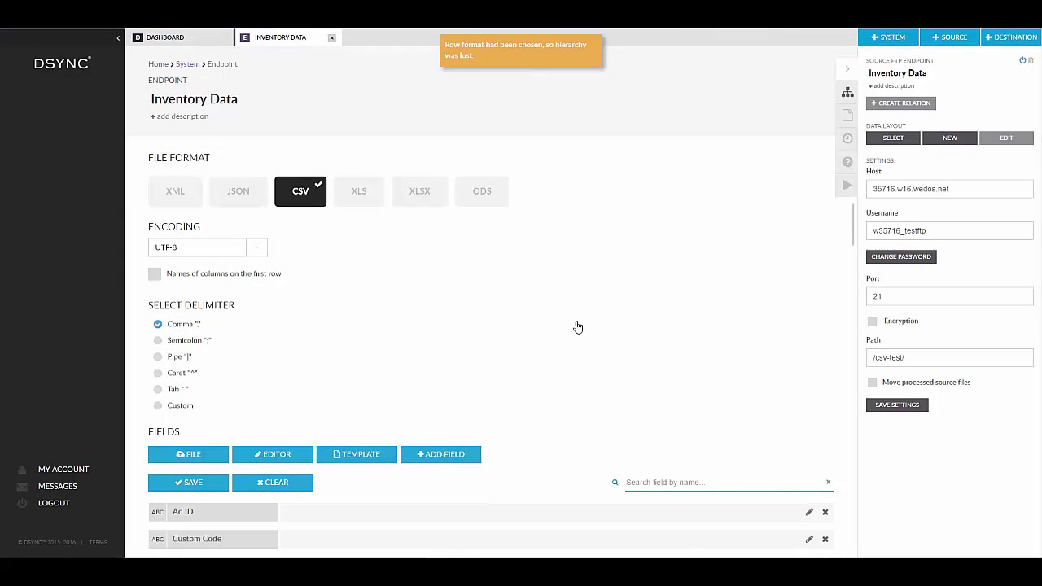
Turn on column names from the first row and save the format settings
{"action": "scroll", "coordinate": [572, 329], "scroll_direction": "down", "scroll_amount": 4}
{"action": "scroll", "coordinate": [569, 328], "scroll_direction": "up", "scroll_amount": 2}
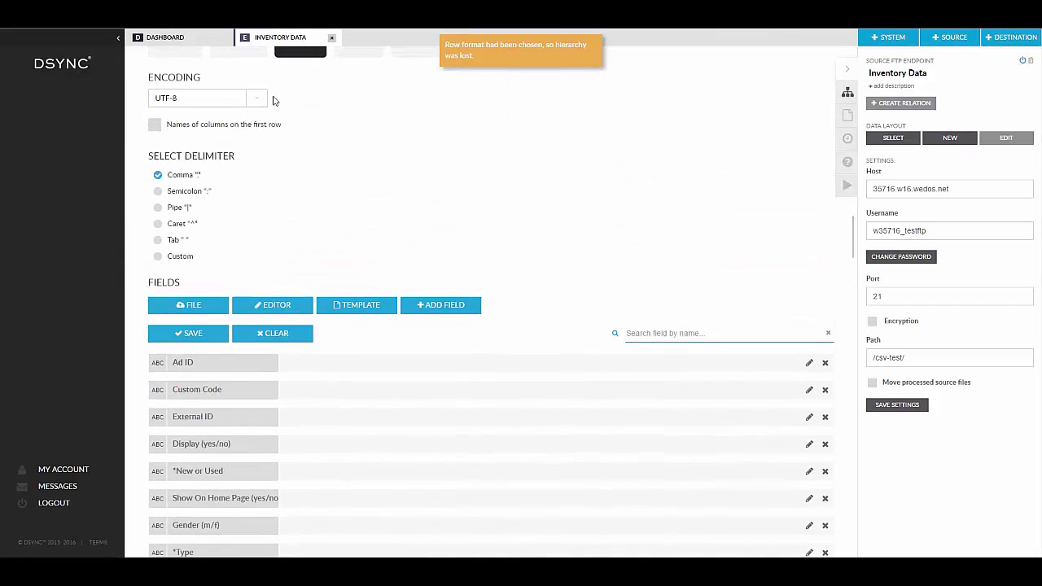
{"action": "left_click", "coordinate": [155, 126]}
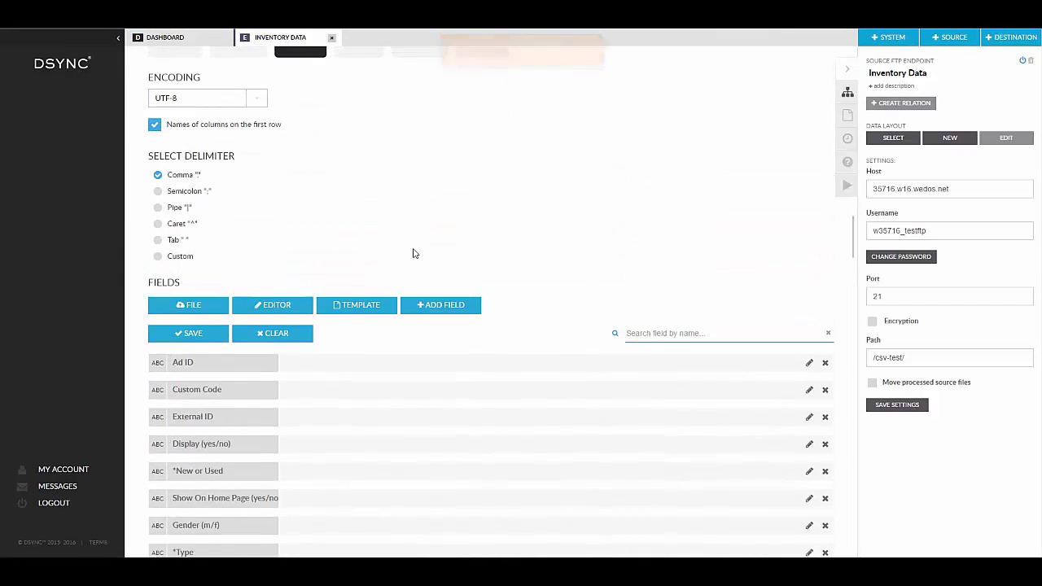
{"action": "left_click", "coordinate": [192, 335]}
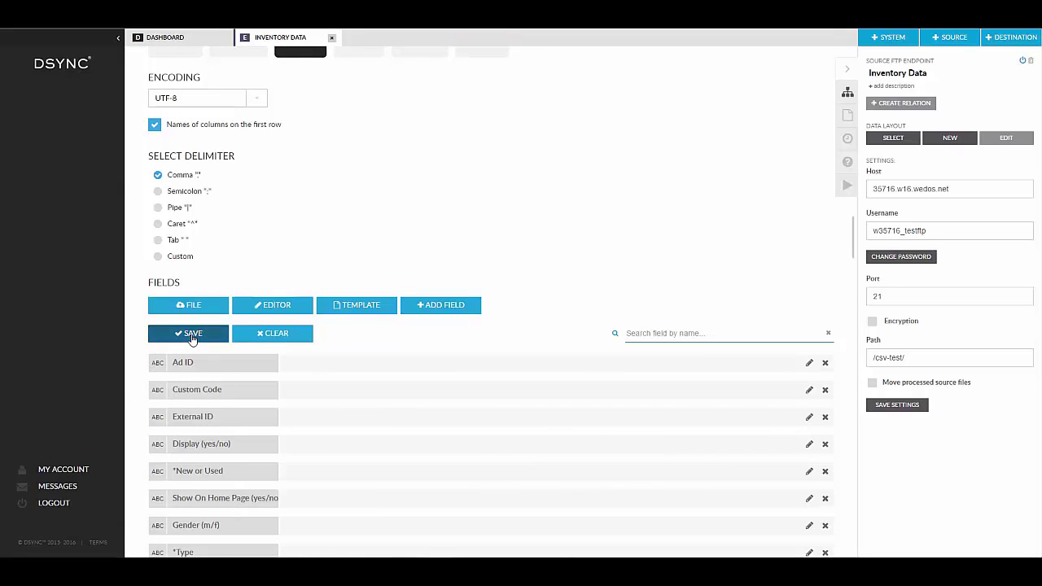
Return to the dashboard, bring FTP UPLOAD into view, and select its Inventory Data endpoint
{"action": "left_click", "coordinate": [331, 38]}
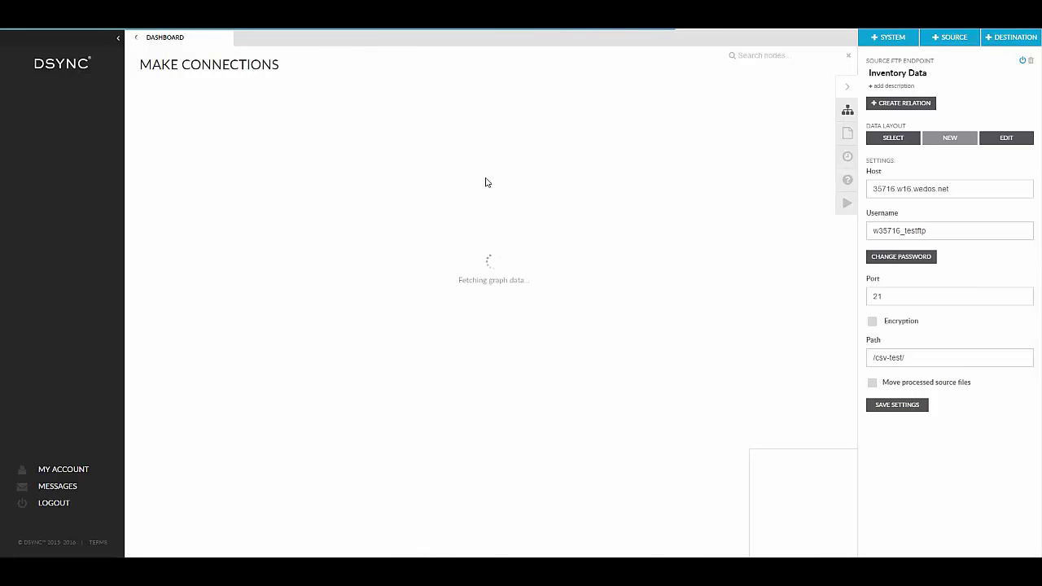
{"action": "left_click_drag", "start_coordinate": [325, 230], "coordinate": [814, 244]}
{"action": "left_click_drag", "start_coordinate": [244, 171], "coordinate": [630, 437]}
{"action": "left_click", "coordinate": [327, 360]}
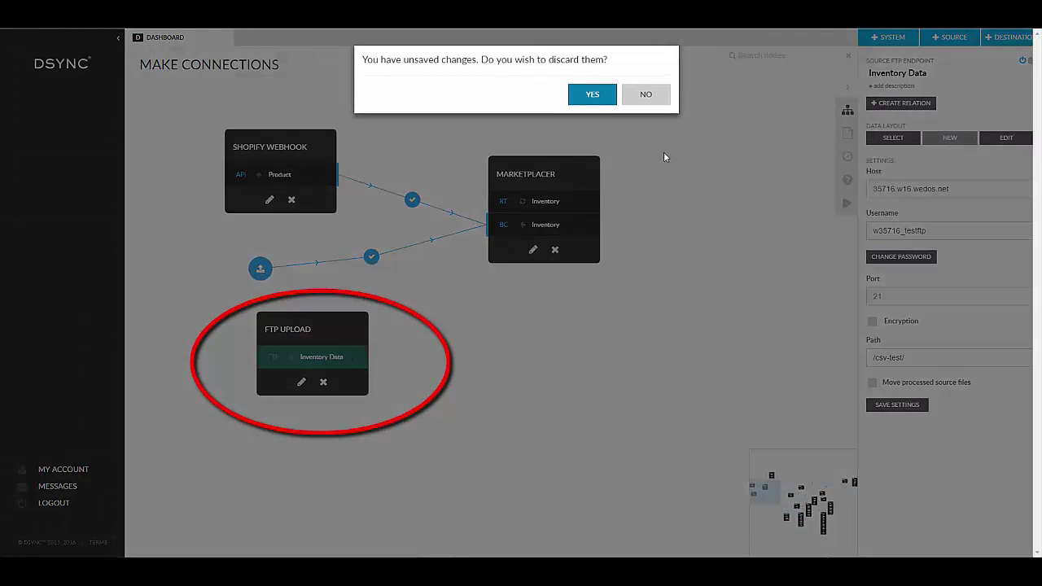
{"action": "left_click", "coordinate": [602, 93]}
Relate Inventory Data to Marketplacer BC Inventory as job 'ftp inventory csv => marketplacer'
{"action": "left_click", "coordinate": [898, 109]}
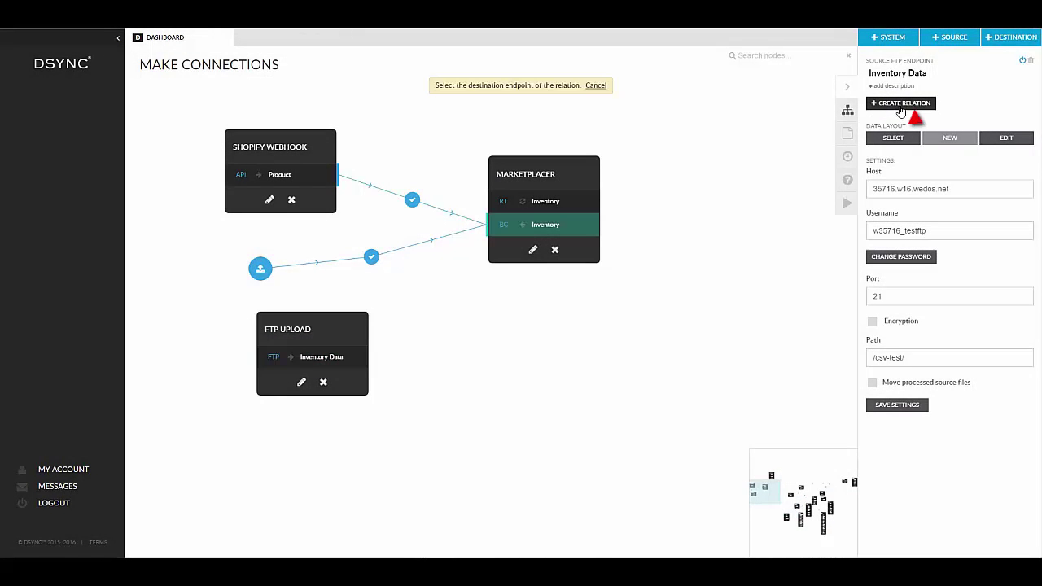
{"action": "left_click", "coordinate": [549, 234]}
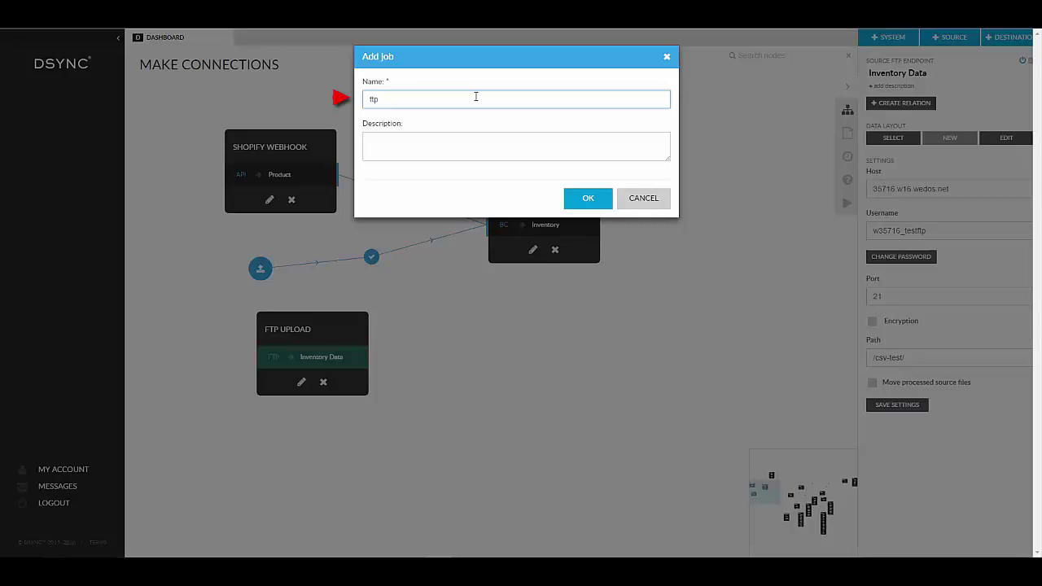
{"action": "type", "text": "ftp inventory csv => marketplacer"}
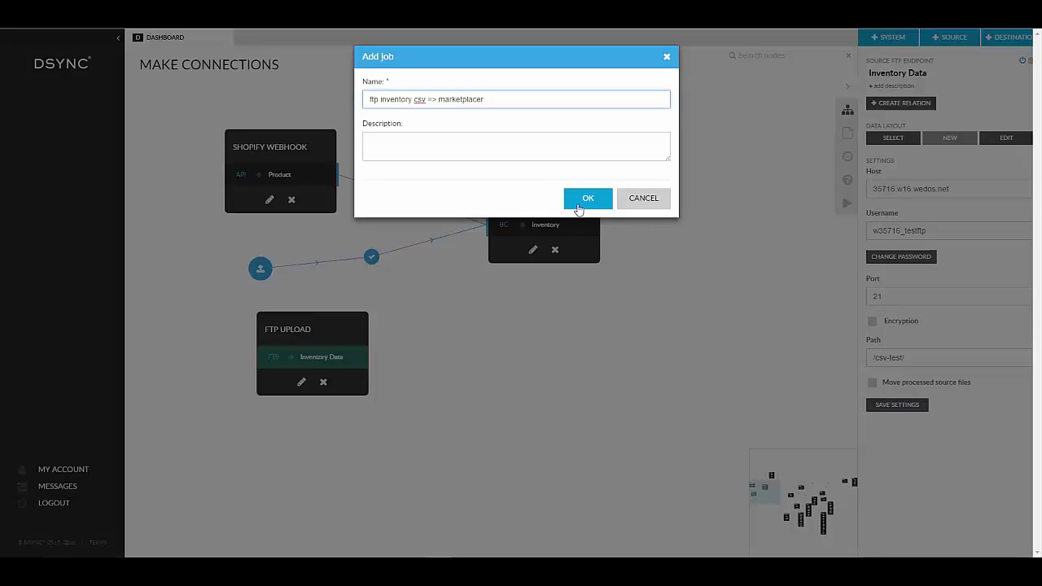
{"action": "left_click", "coordinate": [582, 204]}
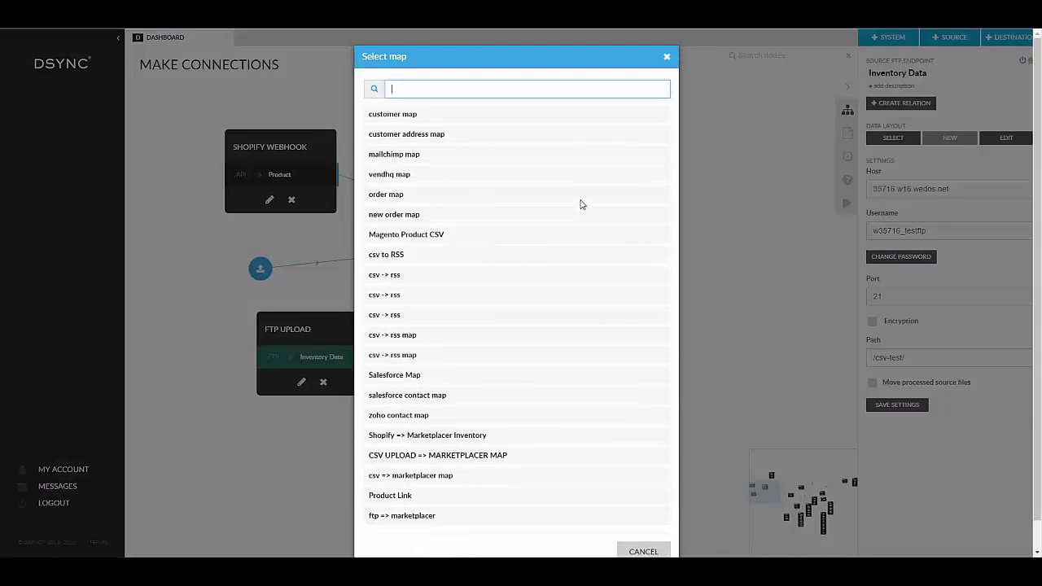
Skip the map list, open the new relation, and create map 'Inventory Map Csv to Marketplacer'
{"action": "left_click", "coordinate": [643, 551]}
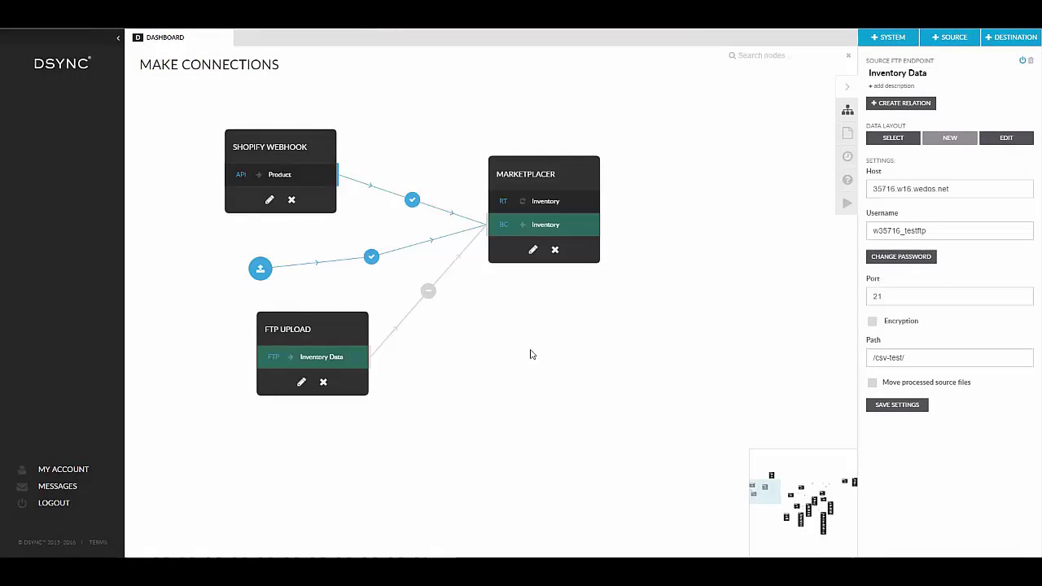
{"action": "left_click", "coordinate": [429, 274]}
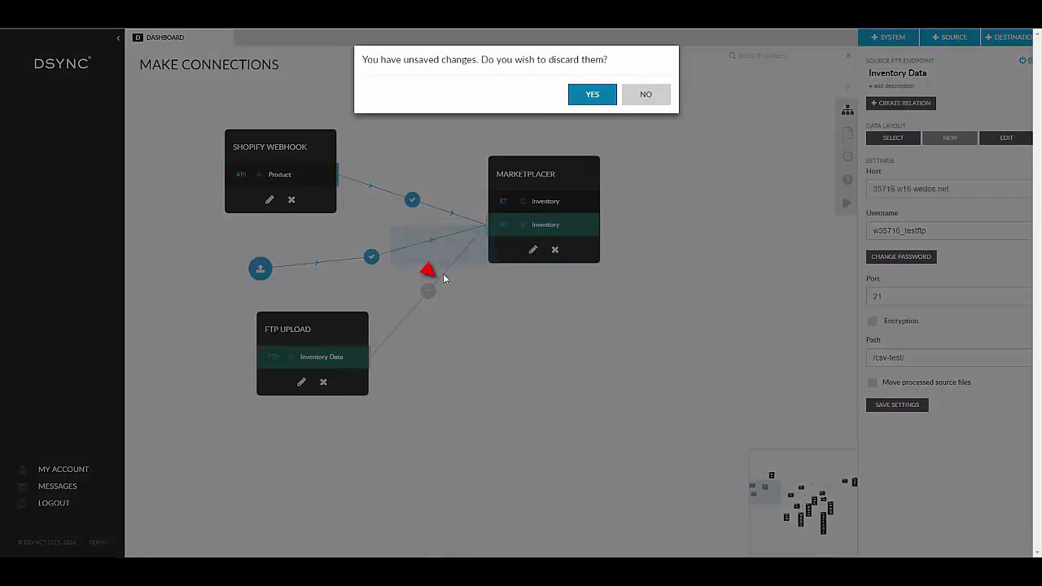
{"action": "left_click", "coordinate": [604, 98]}
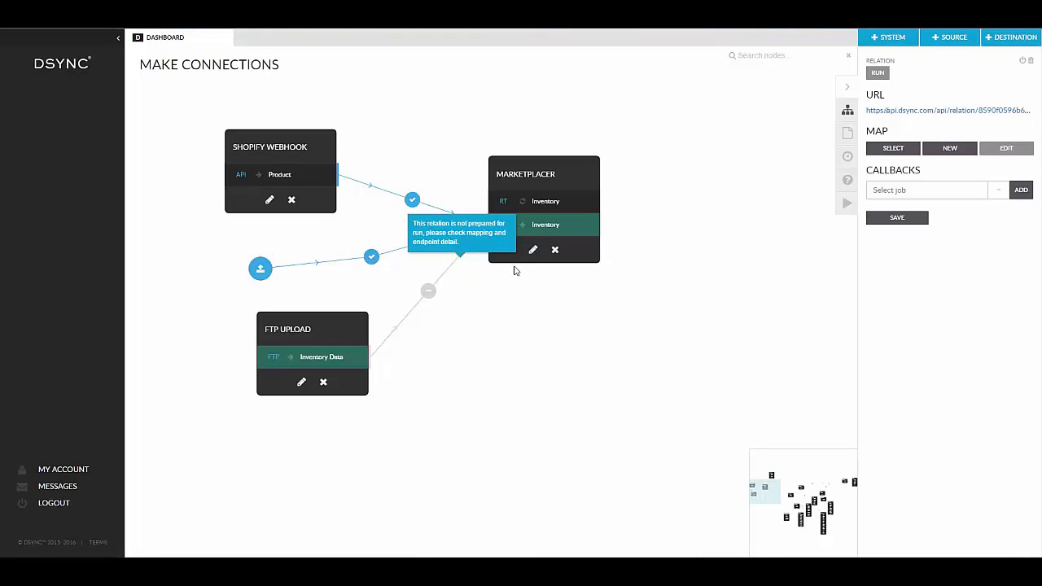
{"action": "left_click", "coordinate": [970, 147]}
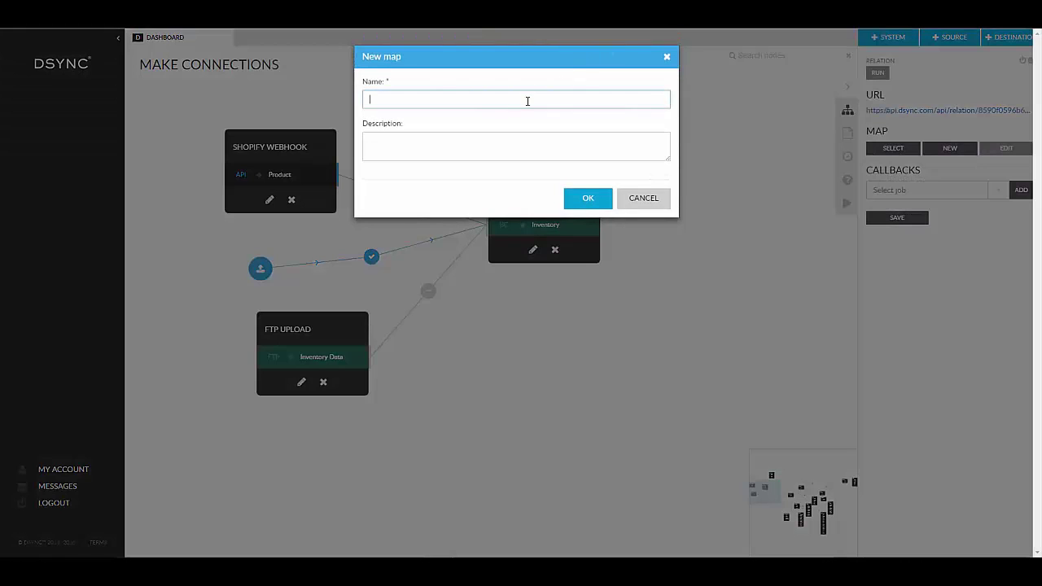
{"action": "type", "text": "Inventory Map"}
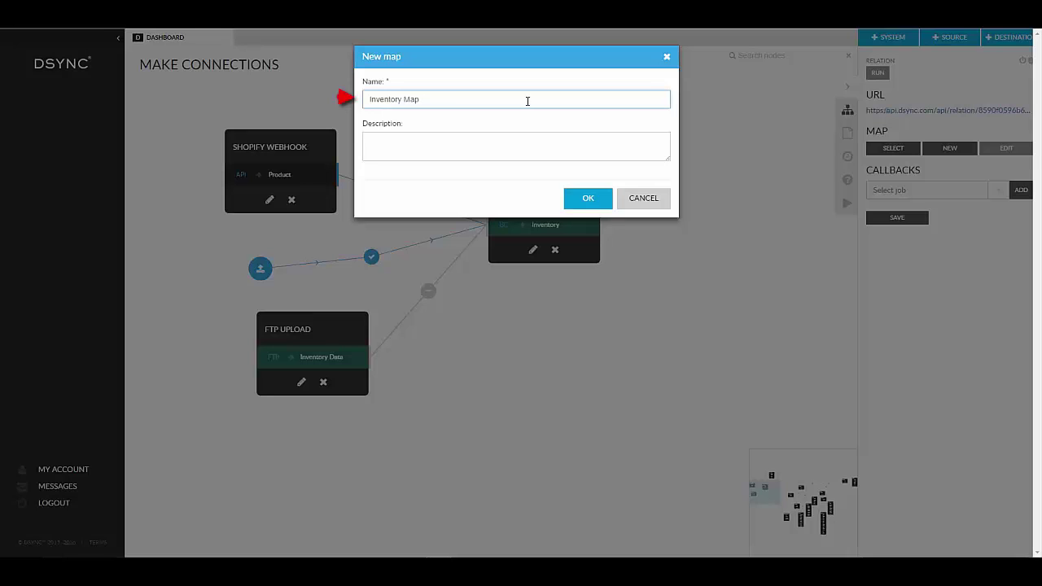
{"action": "type", "text": "to Marketplacer"}
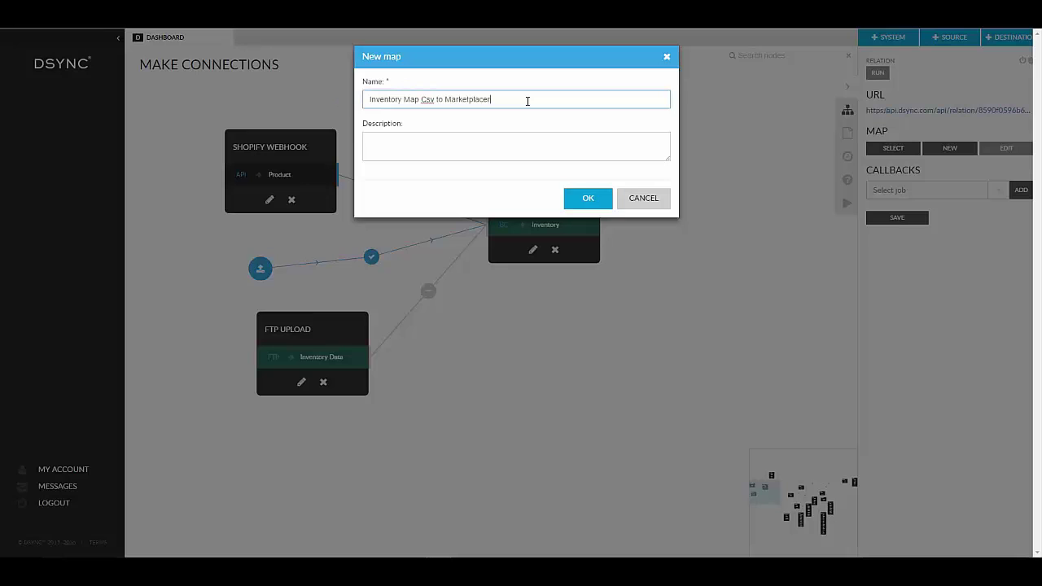
{"action": "left_click", "coordinate": [598, 199]}
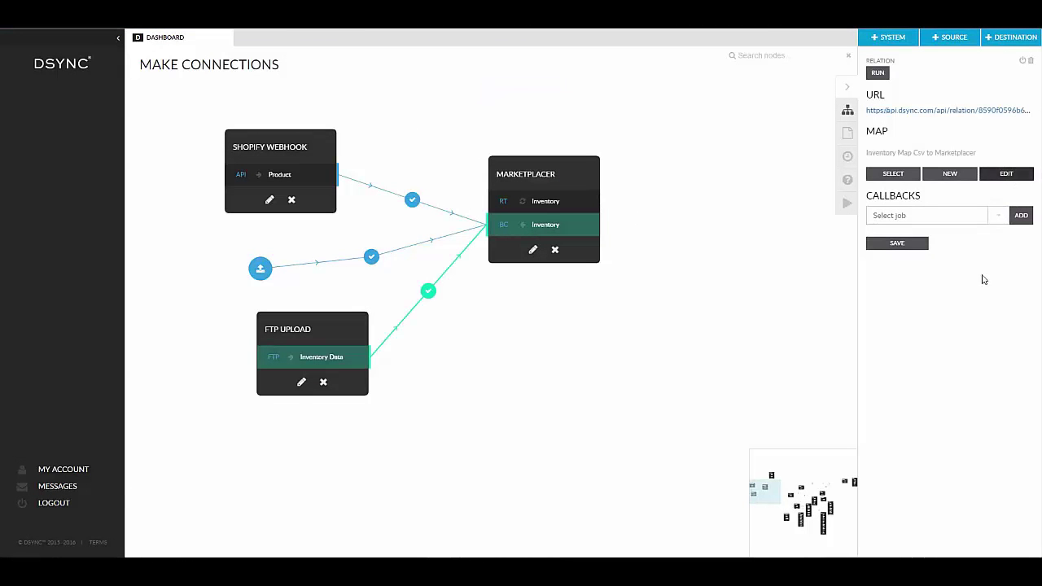
Edit the map so Stocklevel feeds count_on_hand and SKU feeds sku, then save
{"action": "left_click", "coordinate": [1017, 177]}
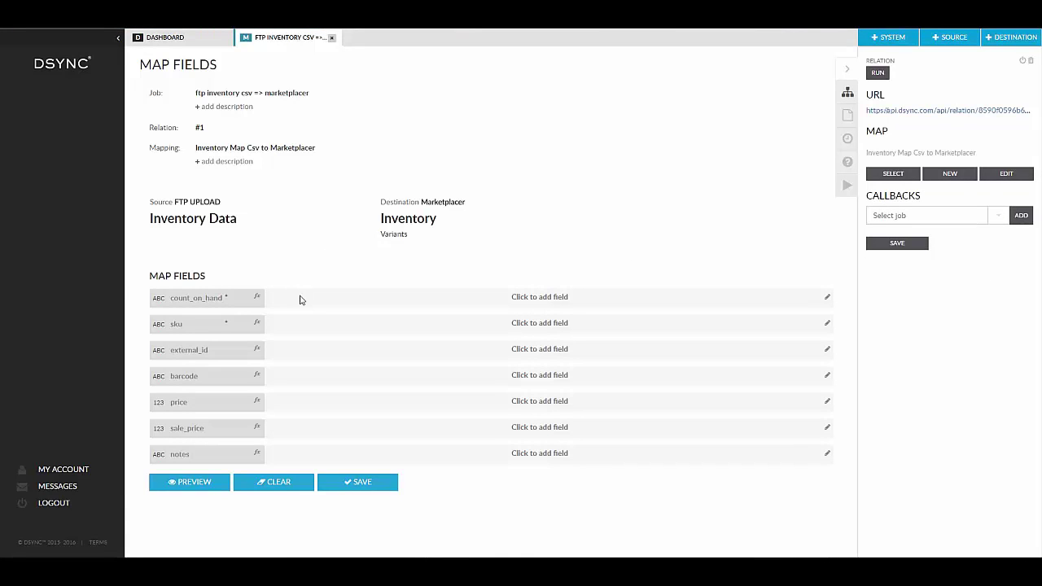
{"action": "left_click", "coordinate": [299, 300]}
{"action": "scroll", "coordinate": [557, 328], "scroll_direction": "down", "scroll_amount": 4}
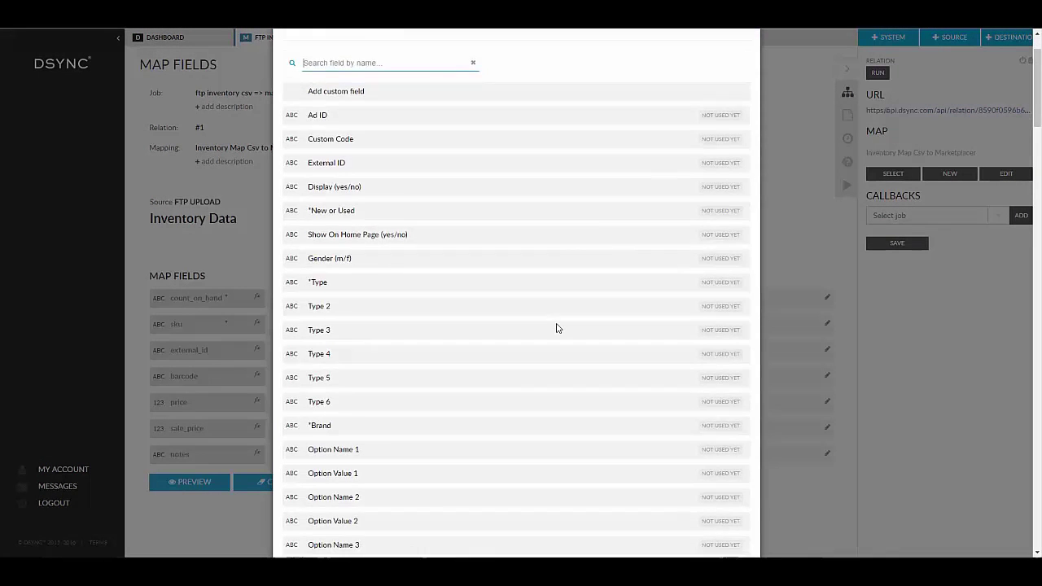
{"action": "scroll", "coordinate": [556, 330], "scroll_direction": "down", "scroll_amount": 2}
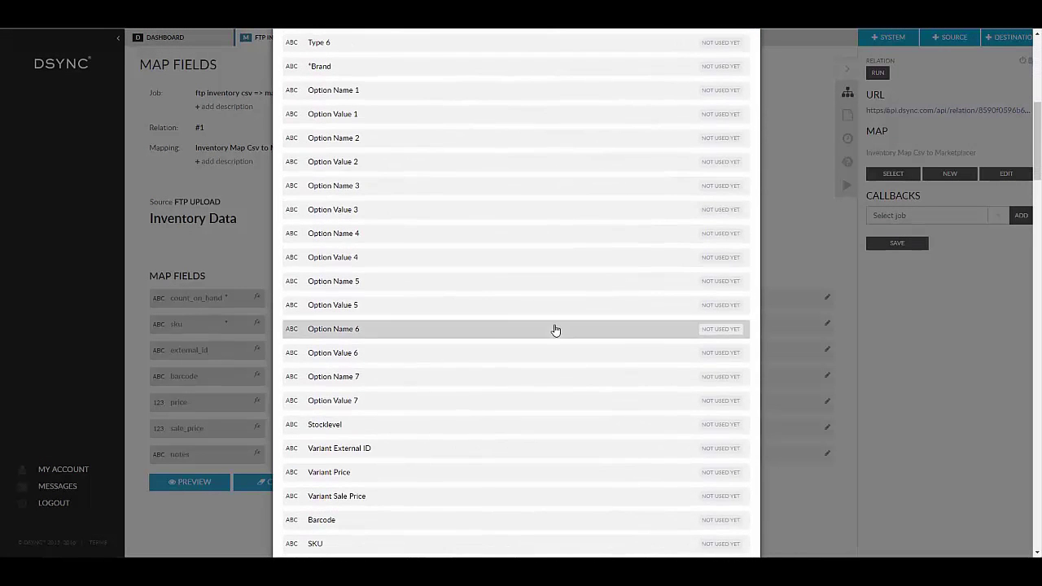
{"action": "left_click", "coordinate": [404, 429]}
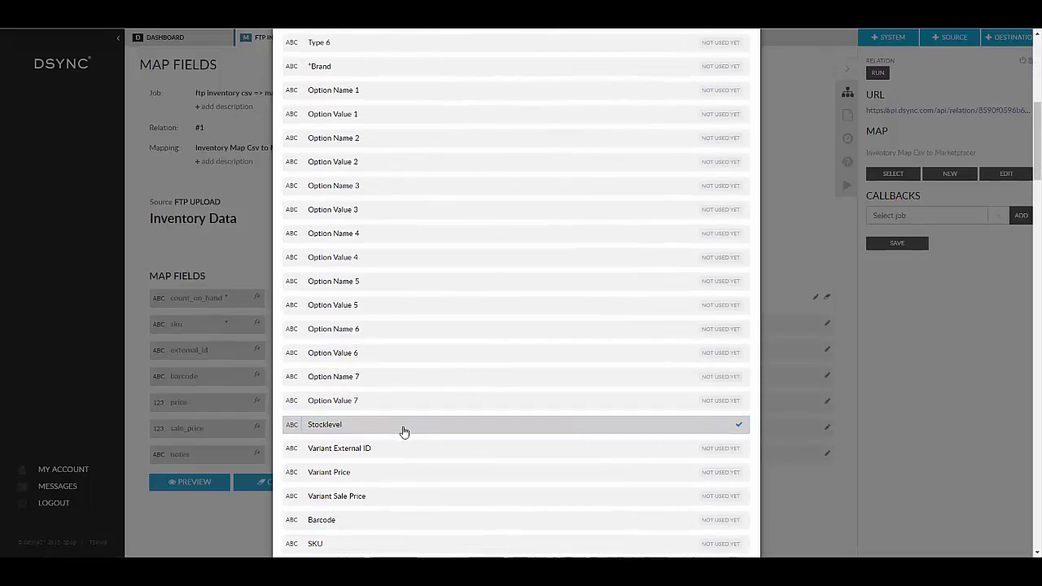
{"action": "left_click", "coordinate": [383, 544]}
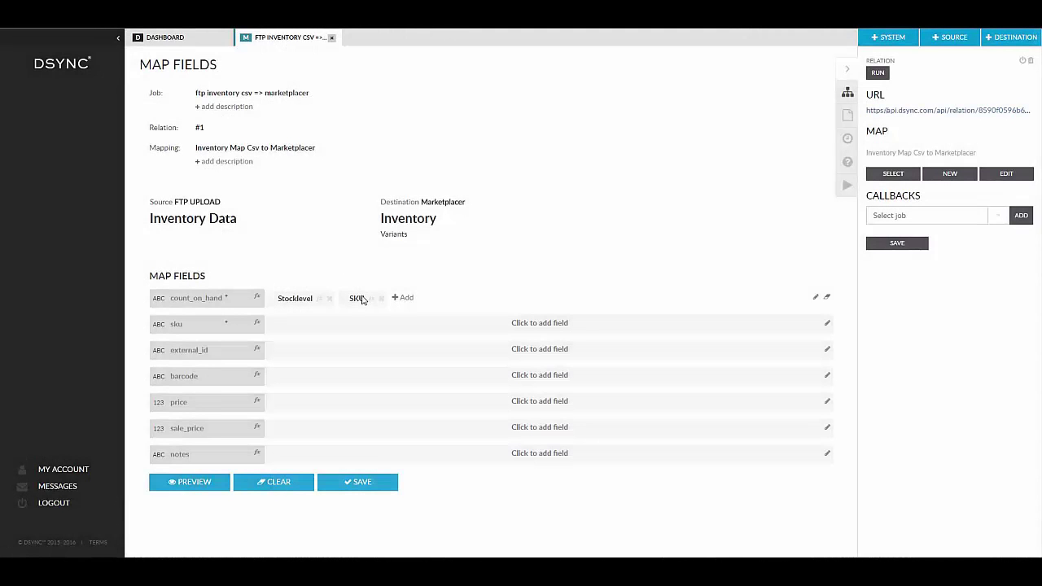
{"action": "left_click_drag", "start_coordinate": [362, 299], "coordinate": [334, 324]}
{"action": "left_click", "coordinate": [365, 484]}
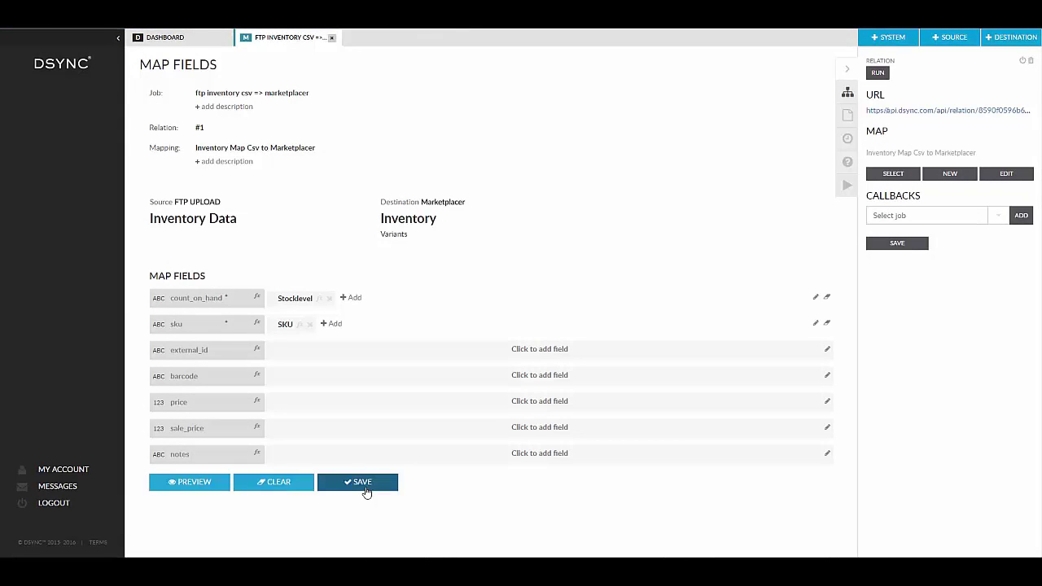
Open the FTP job's details and set its start to 01:00 am on 16.11.2016
{"action": "left_click", "coordinate": [333, 39]}
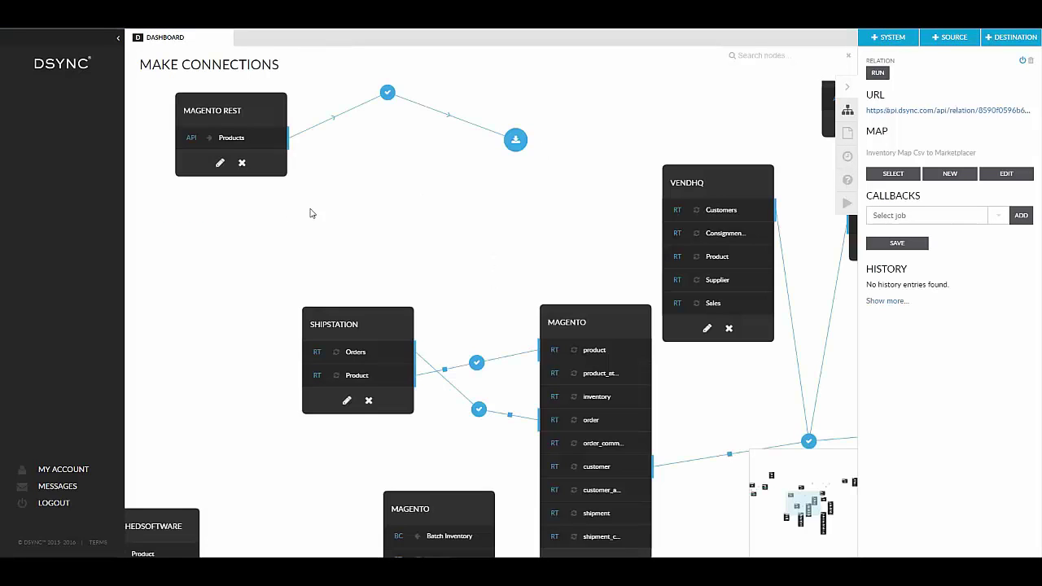
{"action": "left_click_drag", "start_coordinate": [241, 237], "coordinate": [793, 314]}
{"action": "left_click_drag", "start_coordinate": [237, 223], "coordinate": [491, 390]}
{"action": "left_click", "coordinate": [360, 337]}
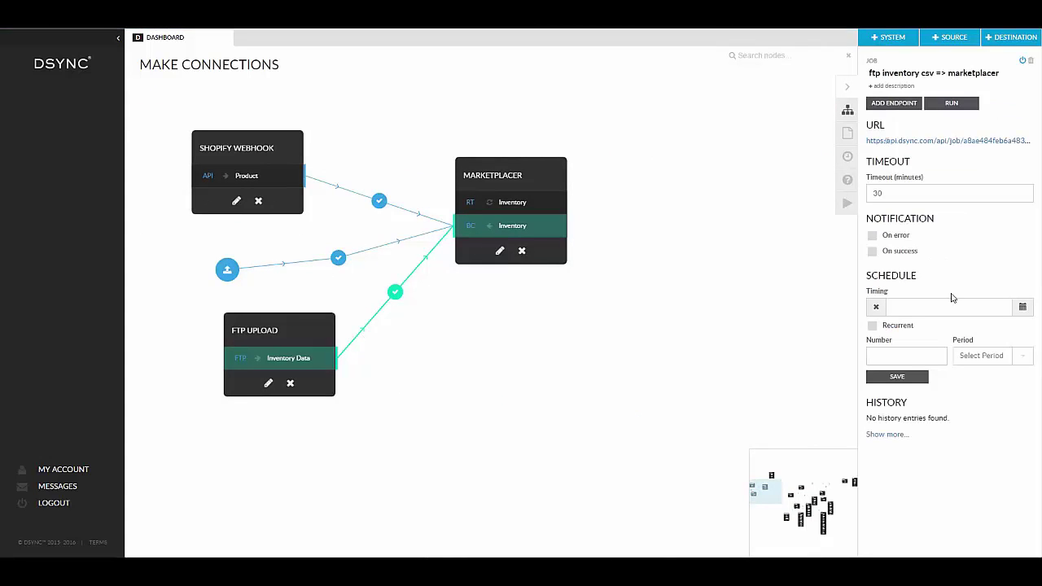
{"action": "left_click", "coordinate": [1022, 310]}
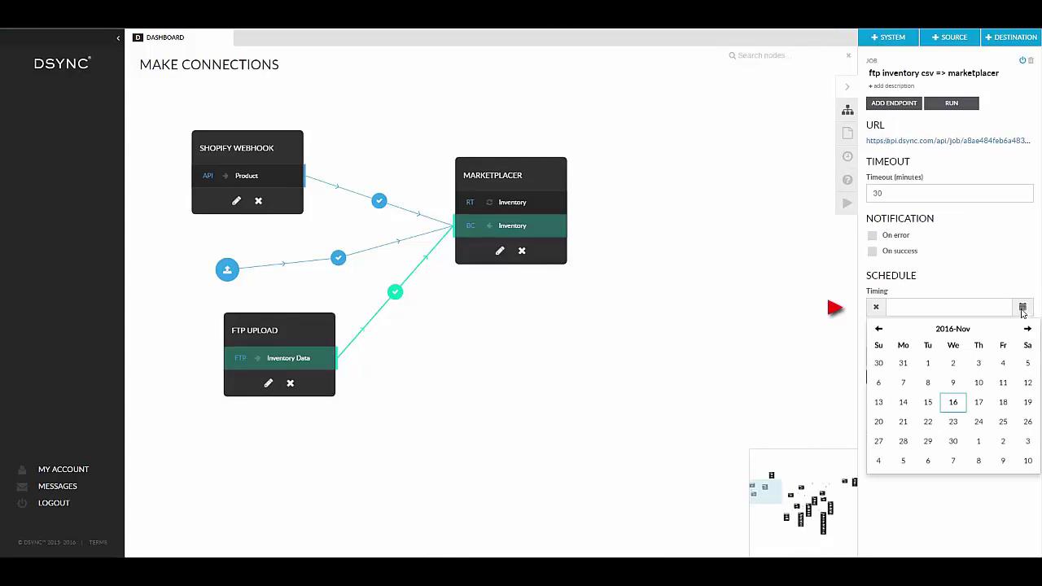
{"action": "left_click", "coordinate": [952, 400]}
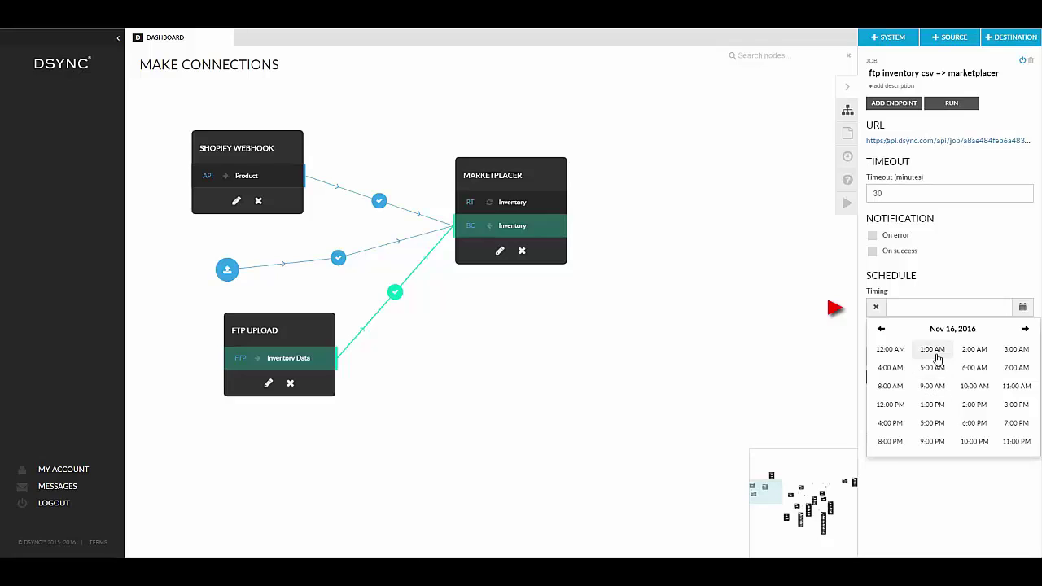
{"action": "left_click", "coordinate": [934, 350]}
{"action": "left_click", "coordinate": [891, 350]}
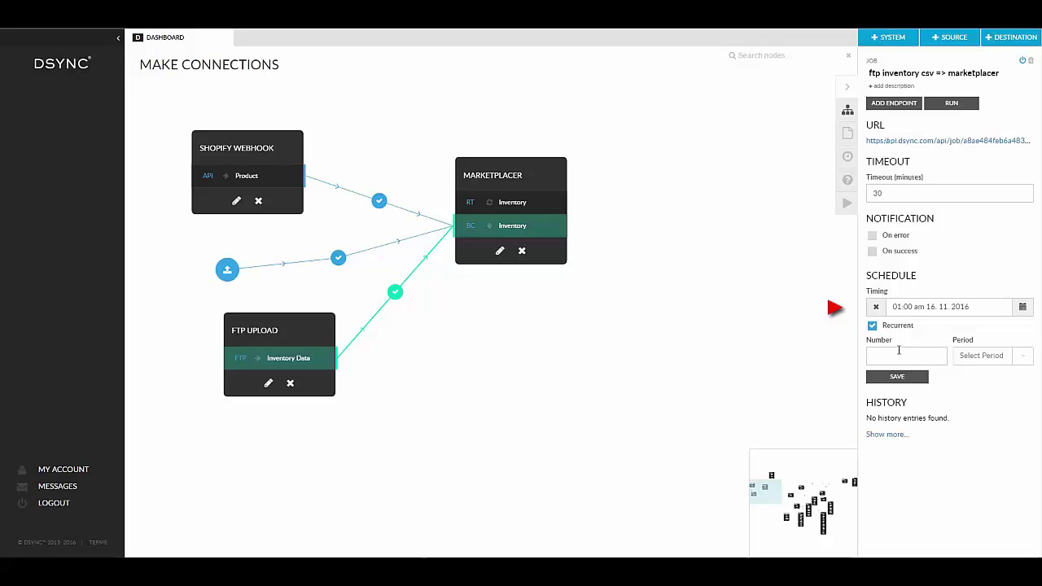
Make the job recur every 1 minute, save the schedule, and start it running
{"action": "left_click", "coordinate": [901, 355]}
{"action": "type", "text": "1"}
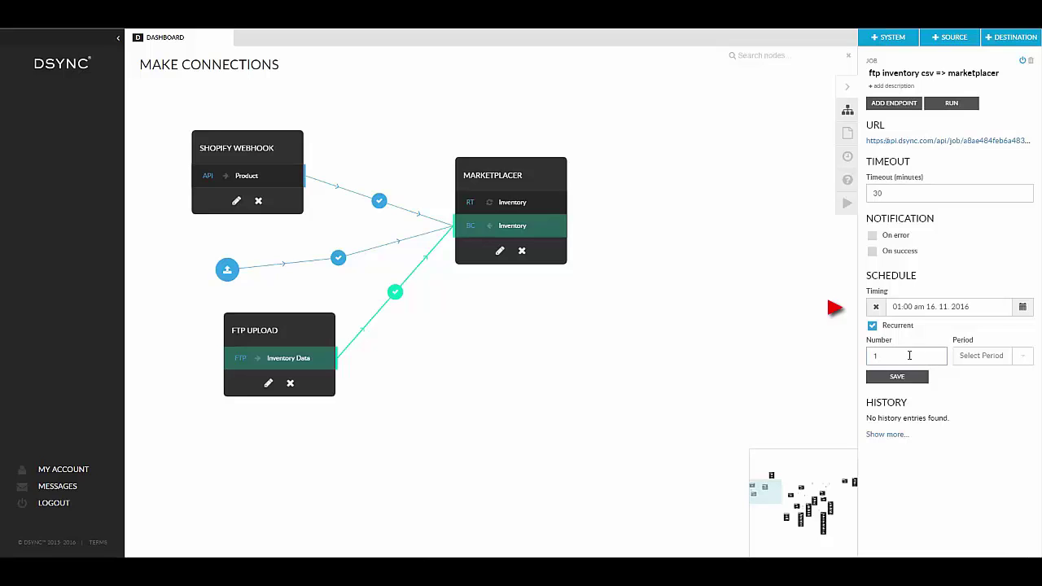
{"action": "left_click", "coordinate": [990, 359]}
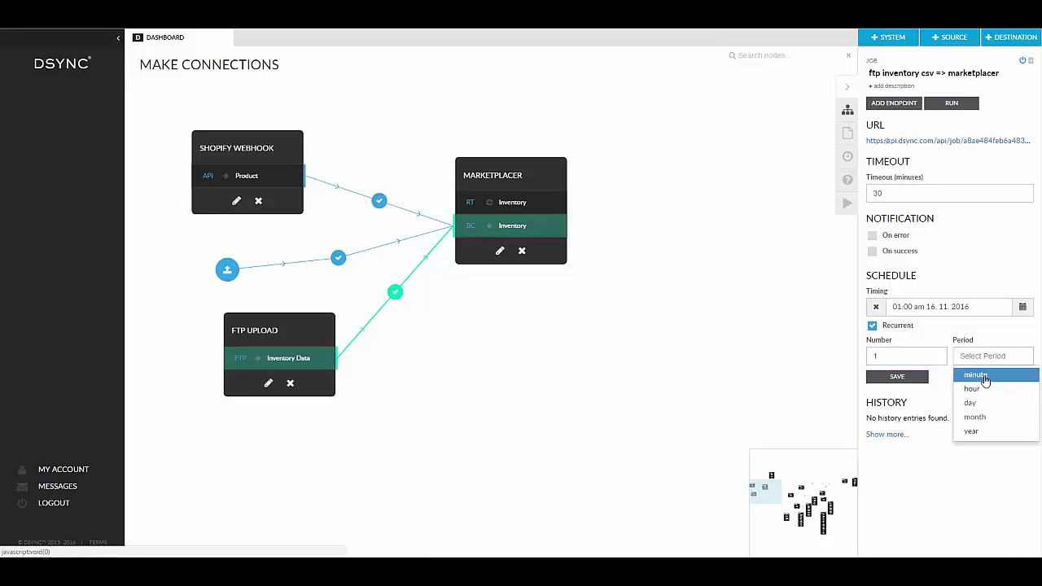
{"action": "left_click", "coordinate": [980, 376]}
{"action": "left_click", "coordinate": [907, 377]}
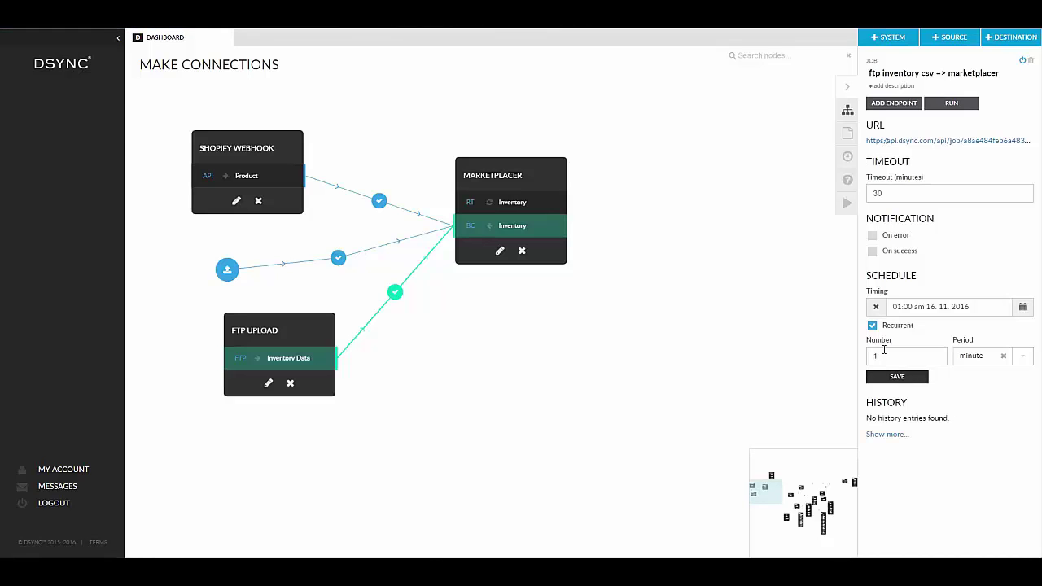
{"action": "left_click", "coordinate": [838, 206]}
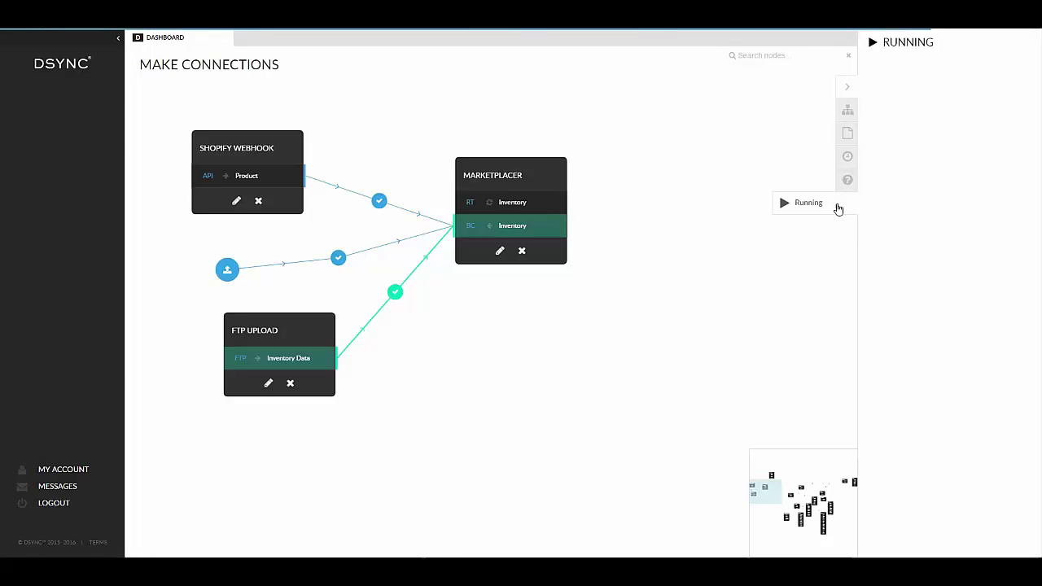